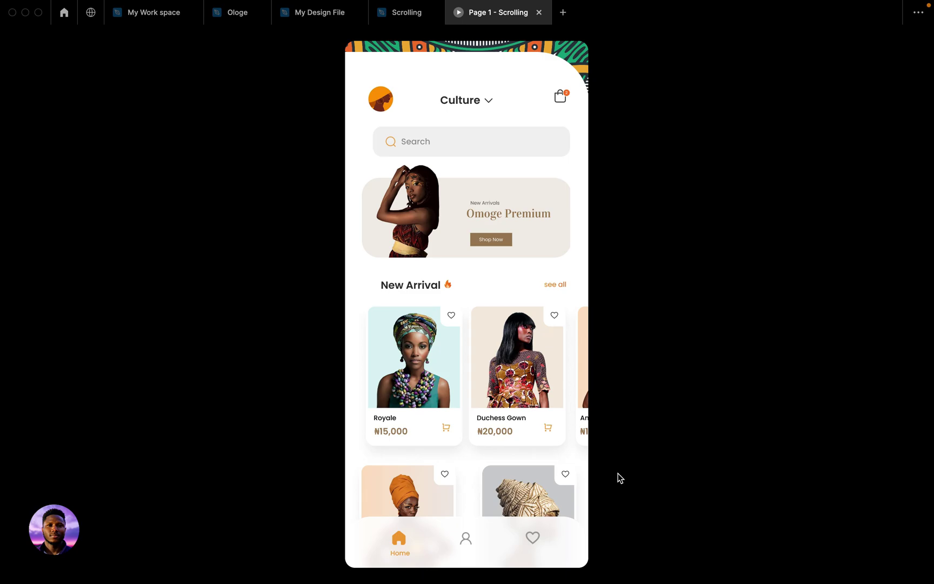
In the prototype, scroll the card row, view Favorites, scroll it, and return Home
scroll(505, 396, right, 5)
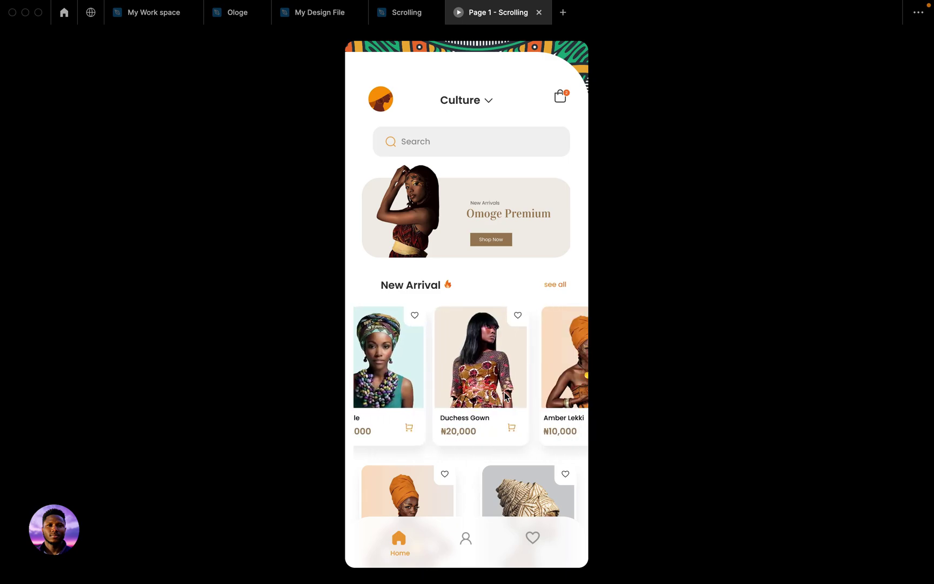
click(531, 549)
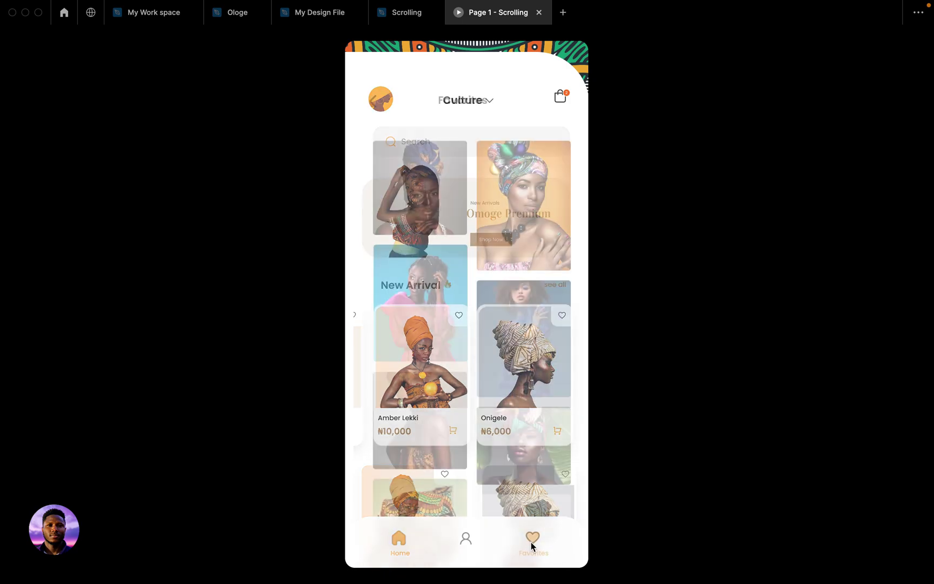
scroll(472, 399, down, 3)
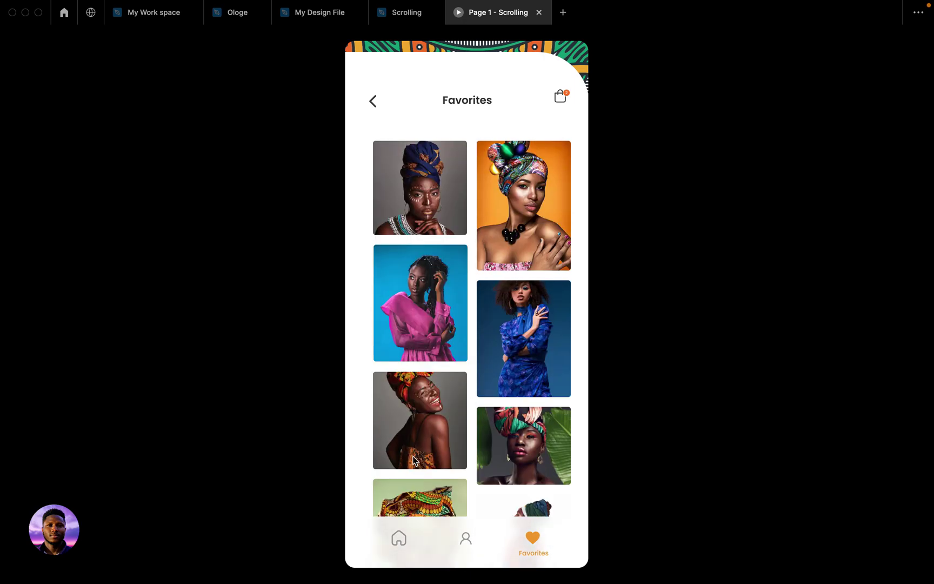
click(396, 538)
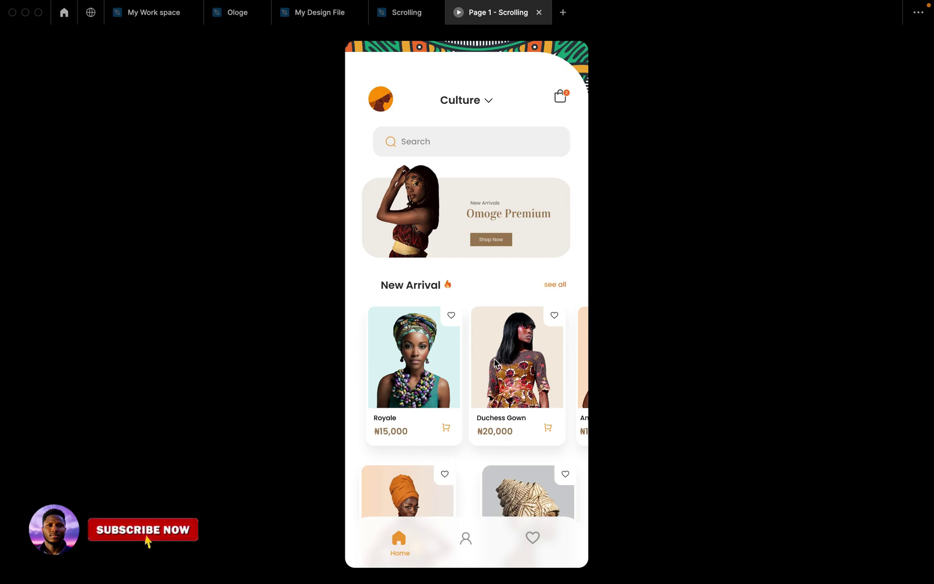
Go back to the Scrolling file and pan to Screen 1, Screen 3 and the card row
click(390, 22)
scroll(471, 232, left, 3)
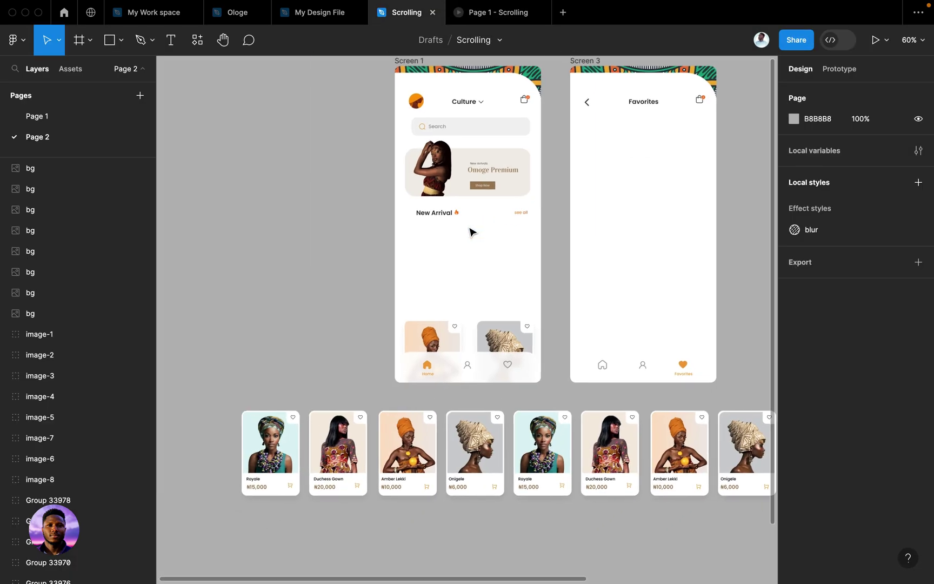
scroll(471, 231, up, 2)
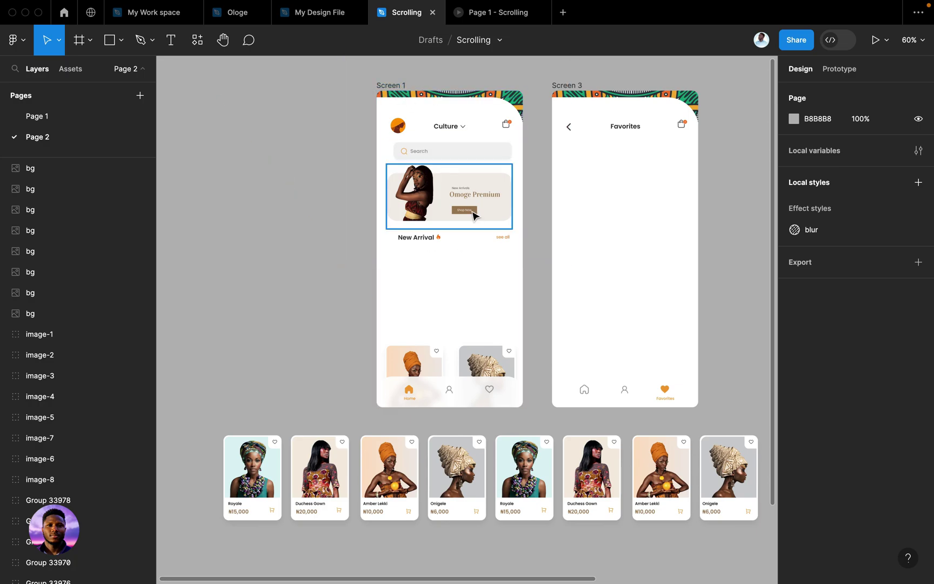
scroll(489, 423, down, 2)
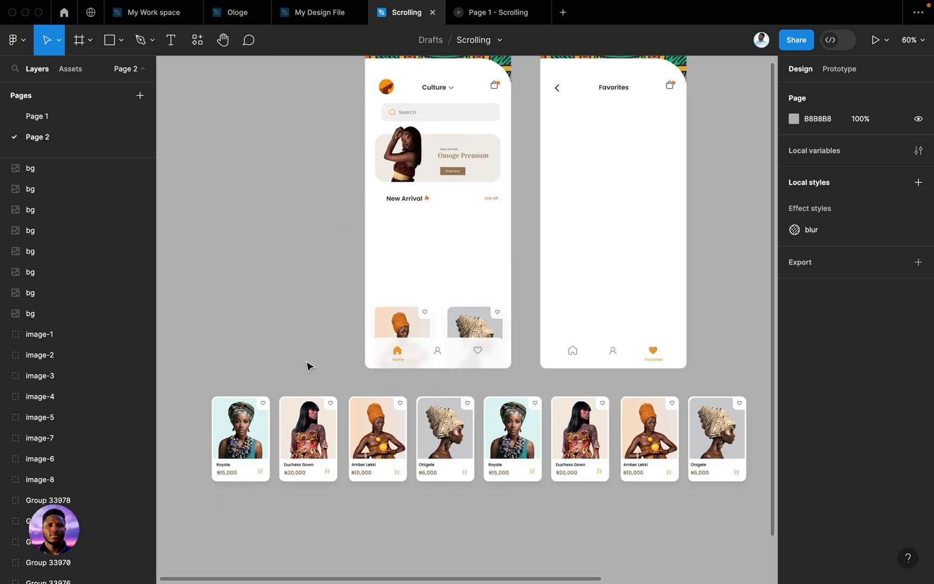
scroll(258, 423, down, 3)
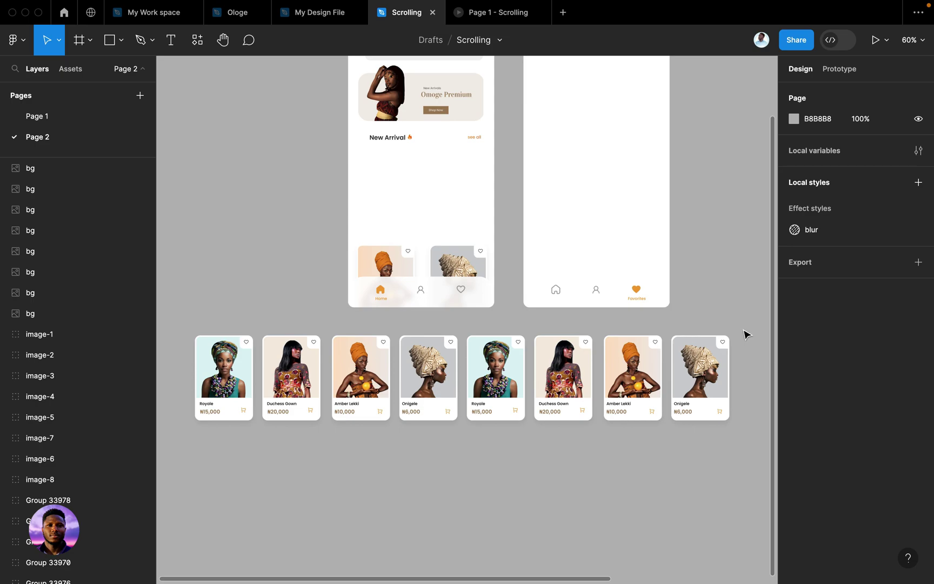
Select all eight product cards, nudge them down, and wrap them in new Frame 69
drag(742, 329, 184, 448)
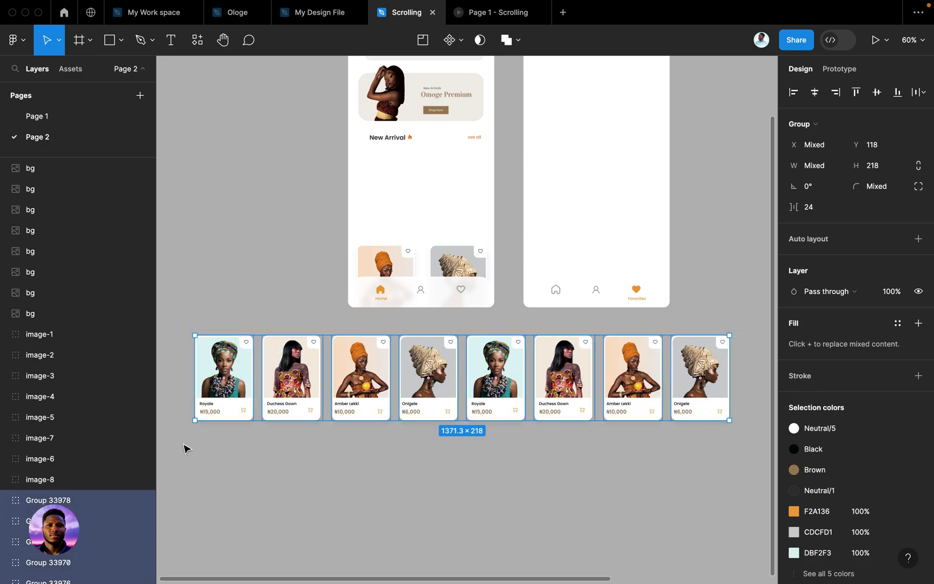
drag(182, 324, 745, 441)
mouse_move(641, 397)
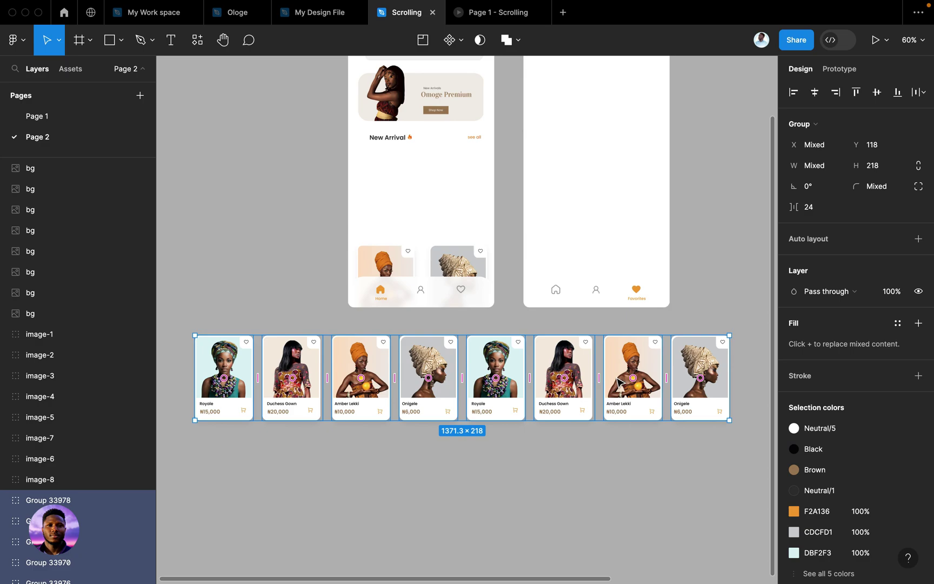
drag(708, 367, 711, 392)
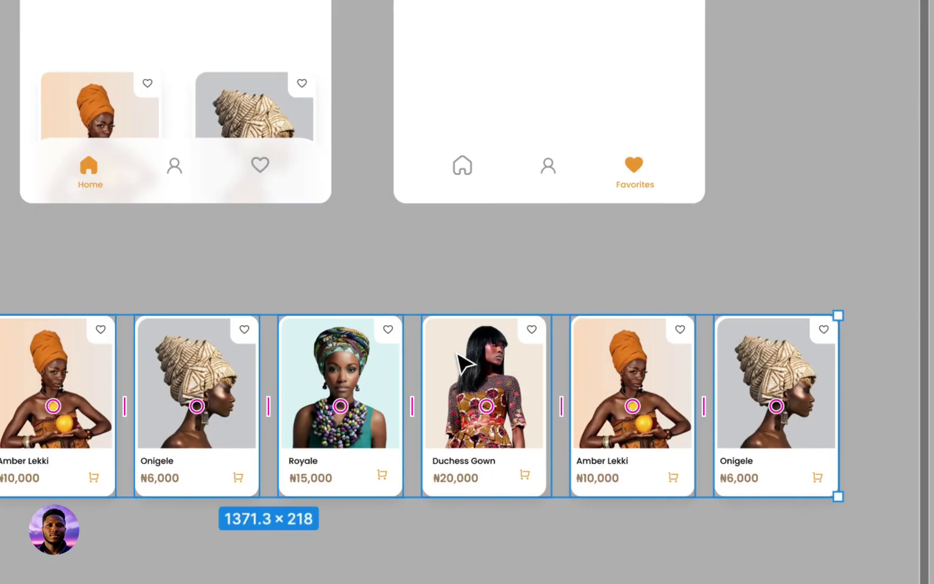
right_click(460, 361)
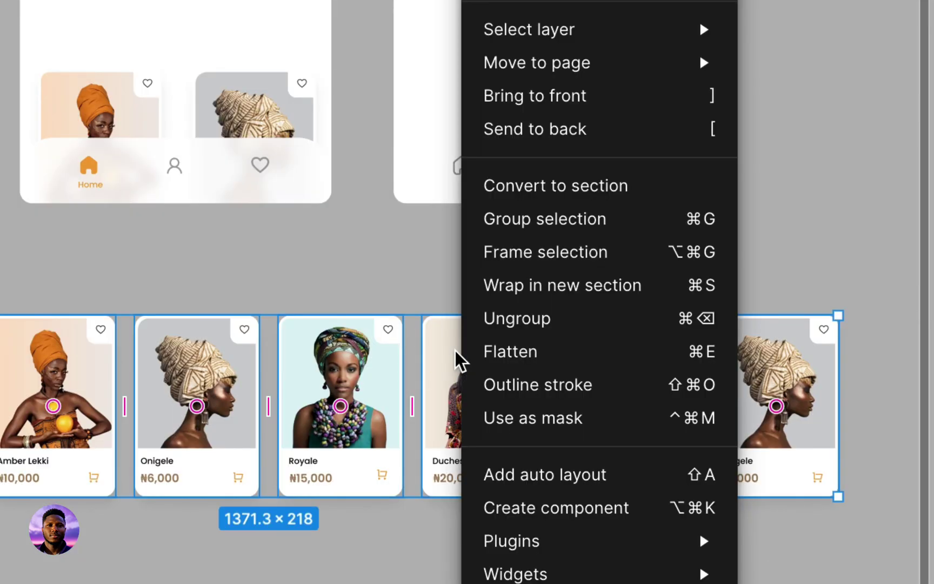
click(527, 259)
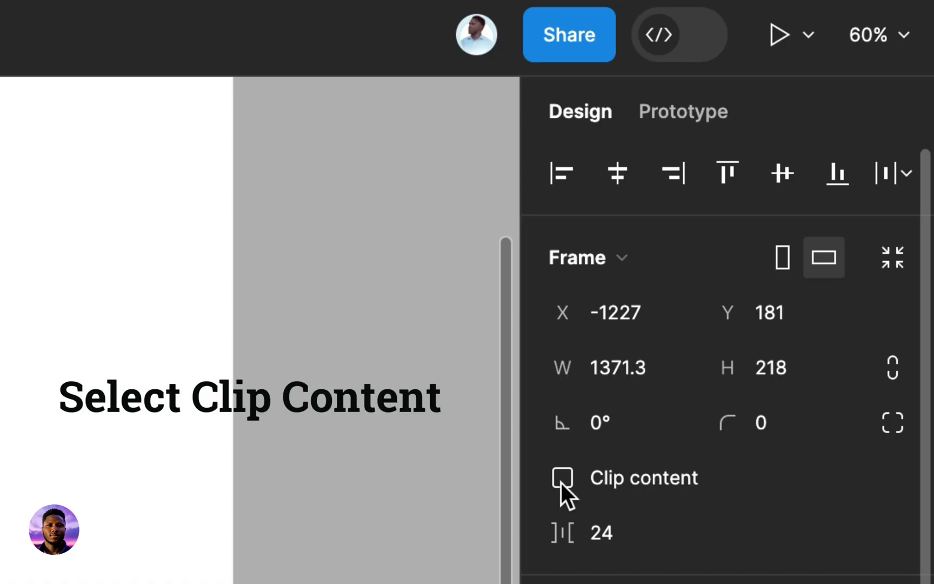
Turn on Clip content for Frame 69, narrow it, and place it under New Arrival
click(561, 478)
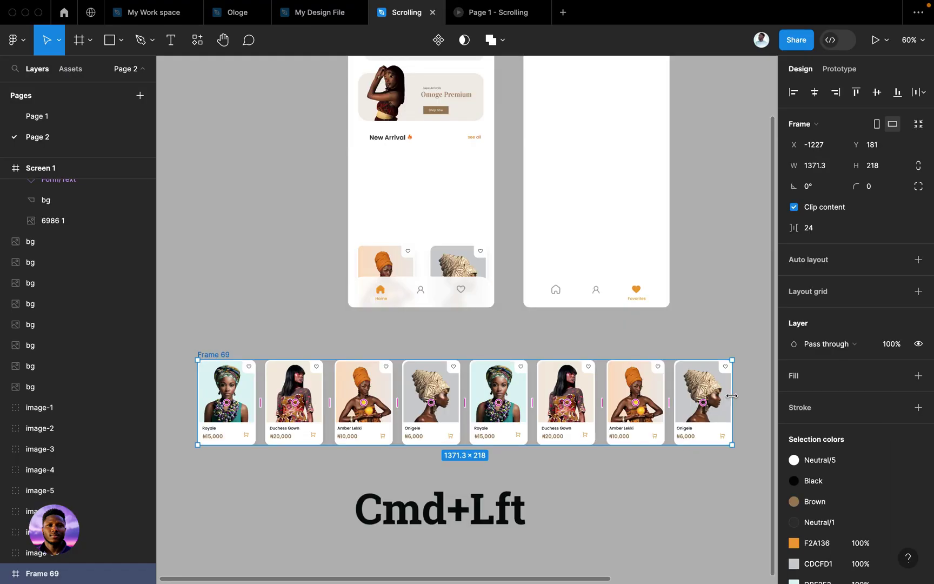
drag(732, 395, 352, 399)
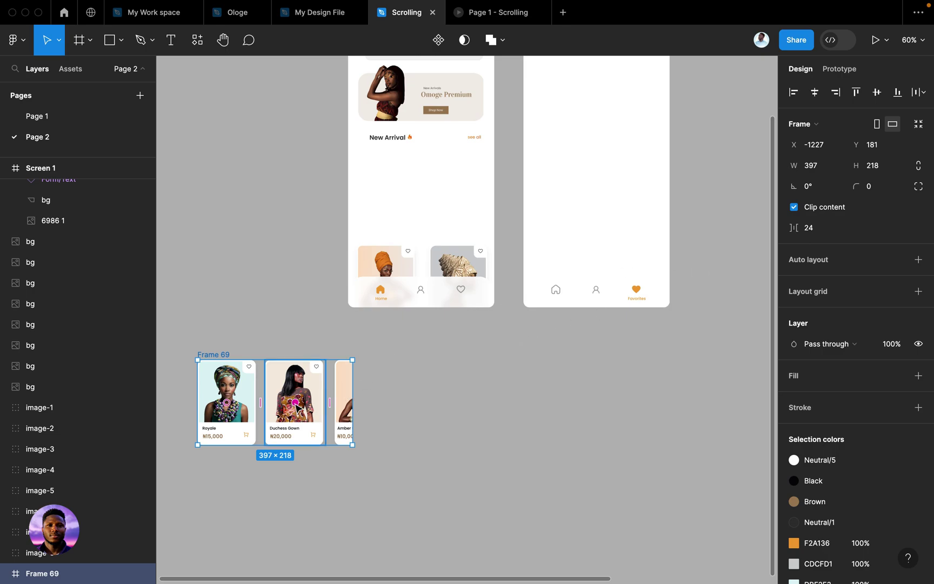
drag(296, 406, 433, 190)
drag(494, 176, 438, 180)
Fine-tune Frame 69 to 360 × 236 at X 15, Y 399 inside Screen 1
drag(446, 231, 446, 238)
drag(796, 233, 780, 231)
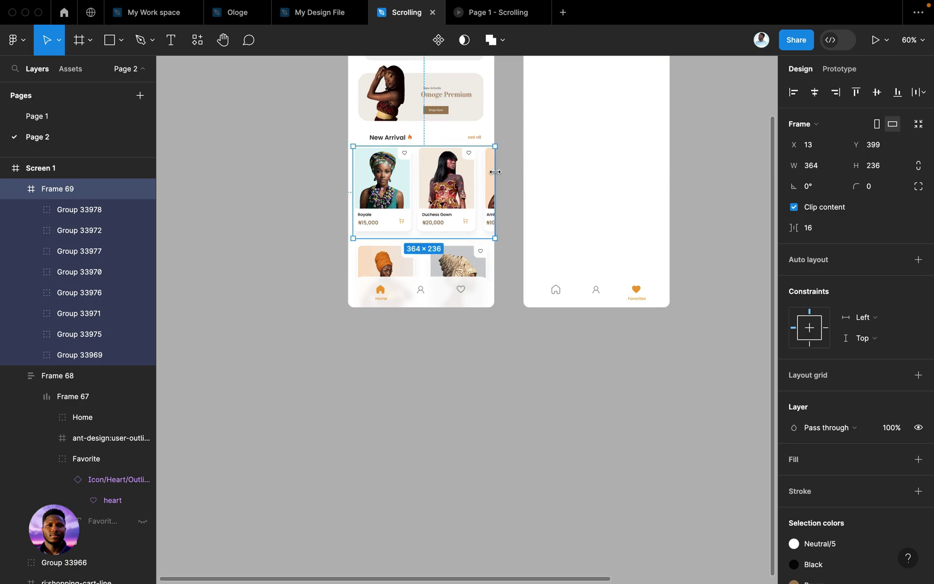
key(Right)
key(Right)
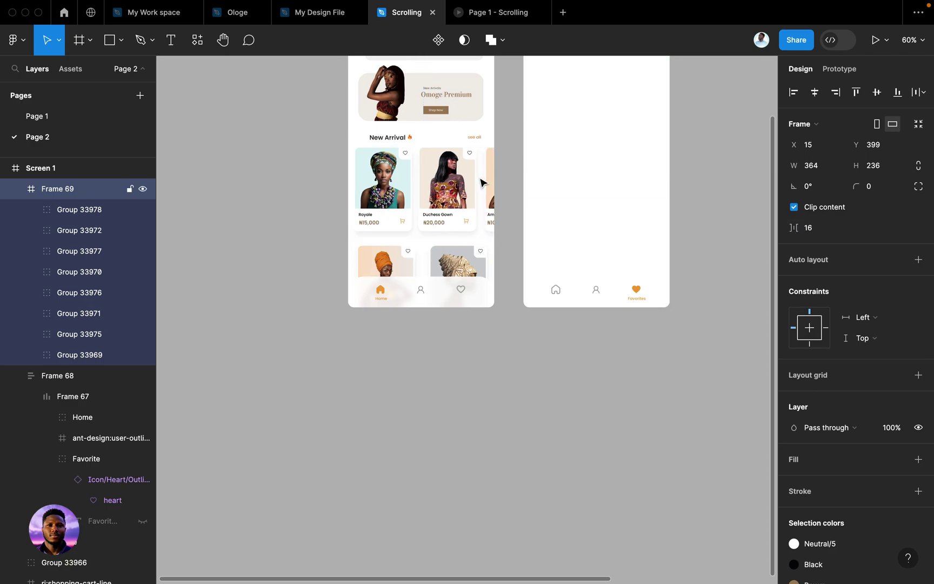
drag(494, 172, 494, 173)
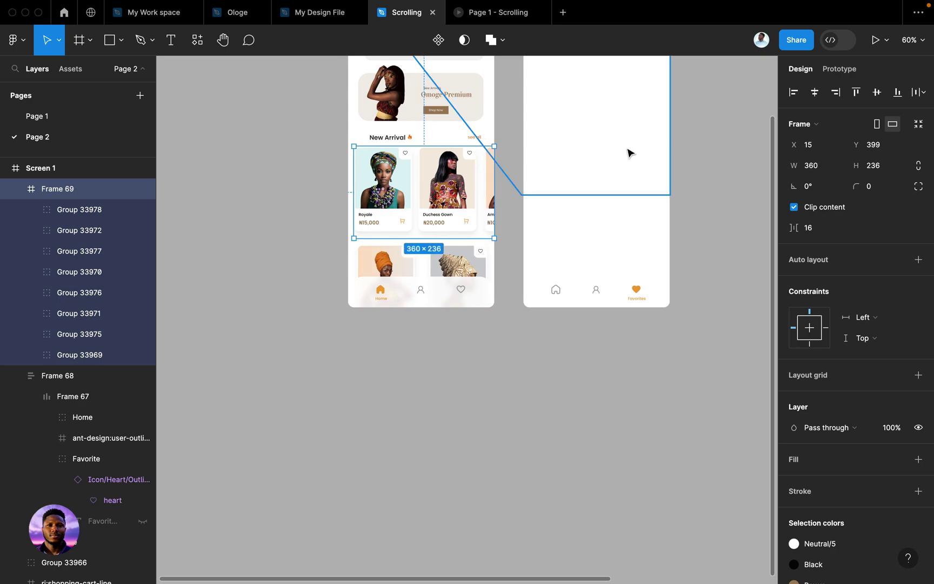
scroll(628, 153, up, 3)
scroll(628, 153, left, 3)
scroll(628, 153, up, 2)
scroll(629, 152, right, 2)
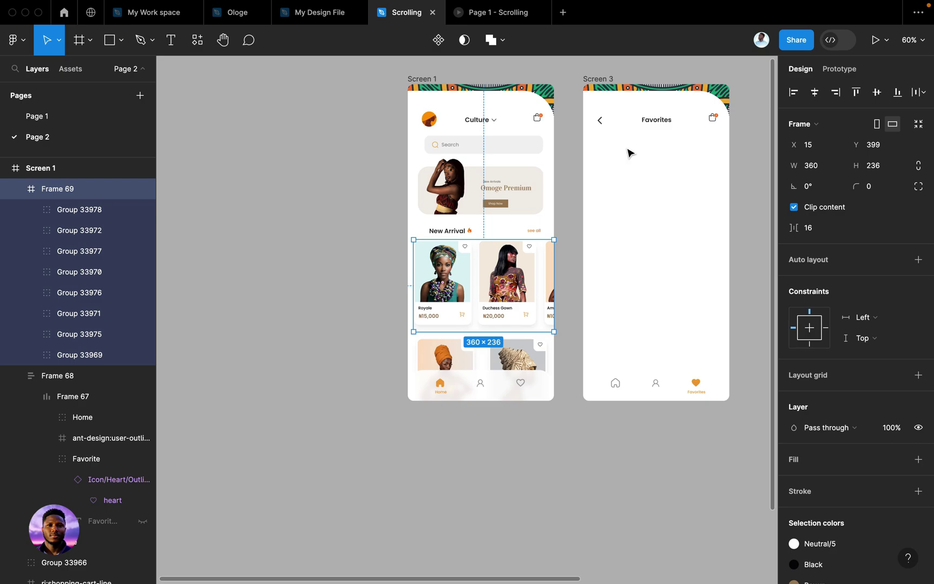
Set Frame 69's prototype scroll overflow to Horizontal
click(842, 74)
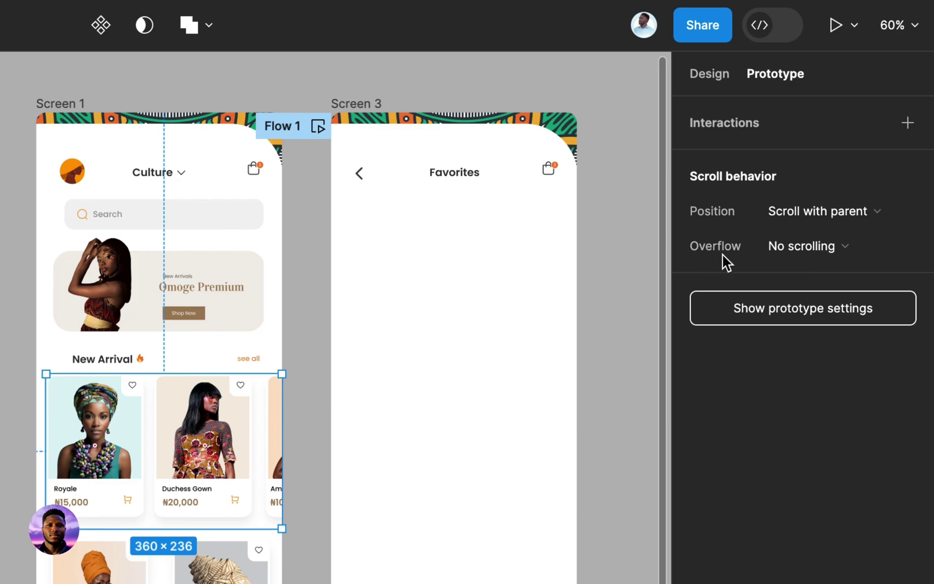
click(825, 250)
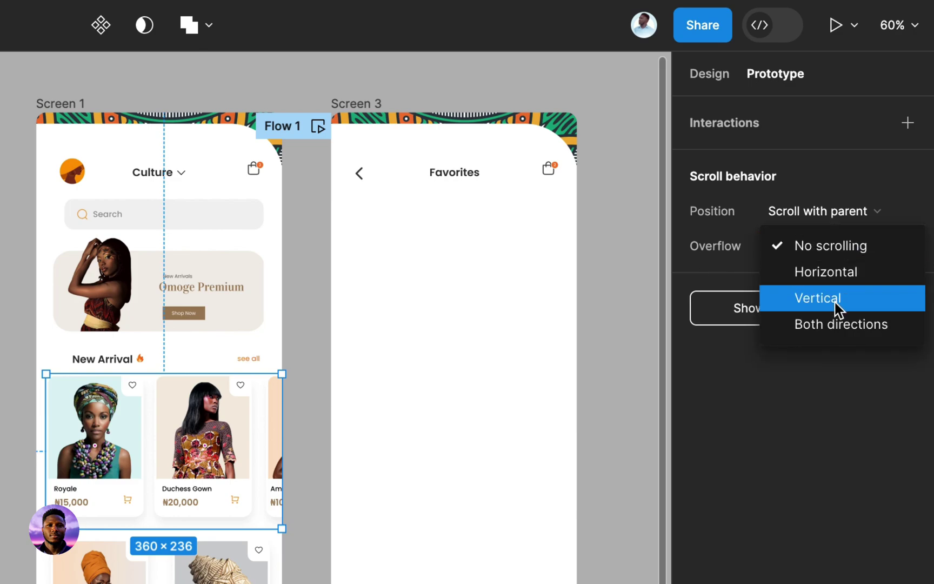
click(844, 277)
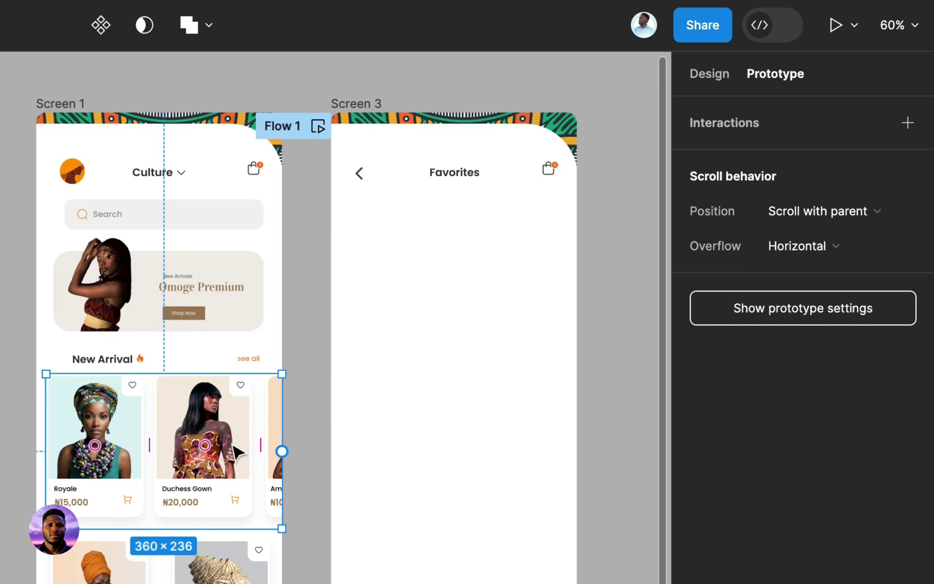
Preview the prototype, scroll the New Arrival cards sideways, then return to the Scrolling file
key(super+alt+Return)
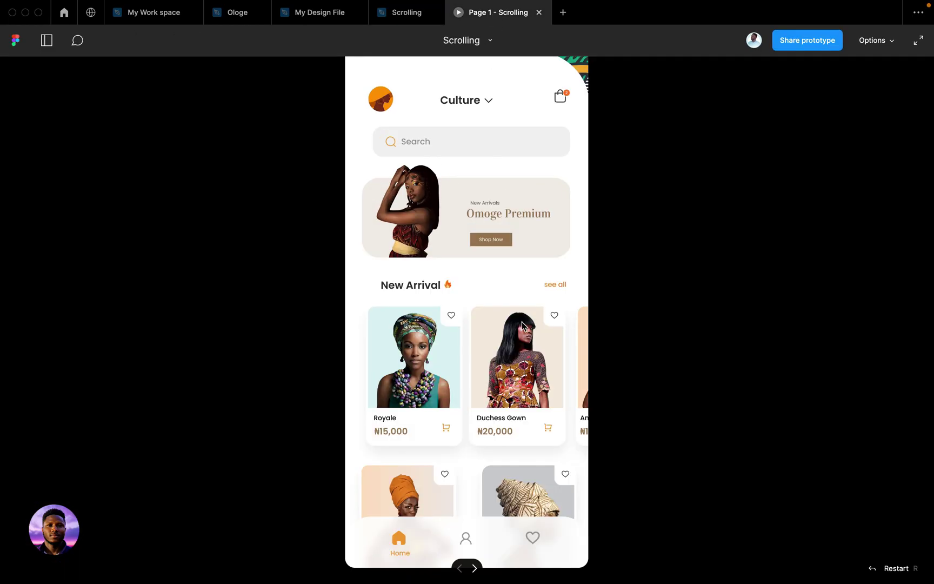
scroll(522, 329, right, 1)
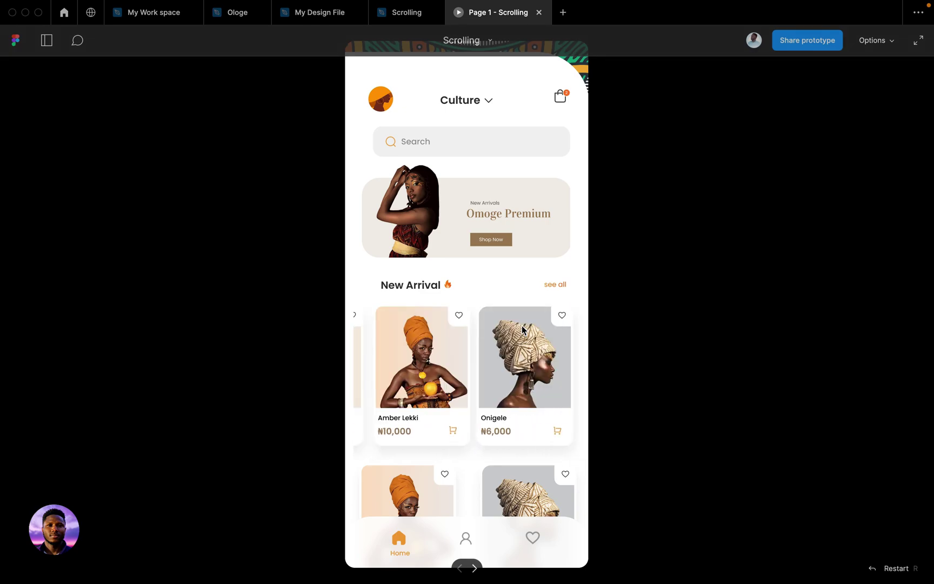
scroll(523, 328, right, 3)
scroll(522, 328, right, 5)
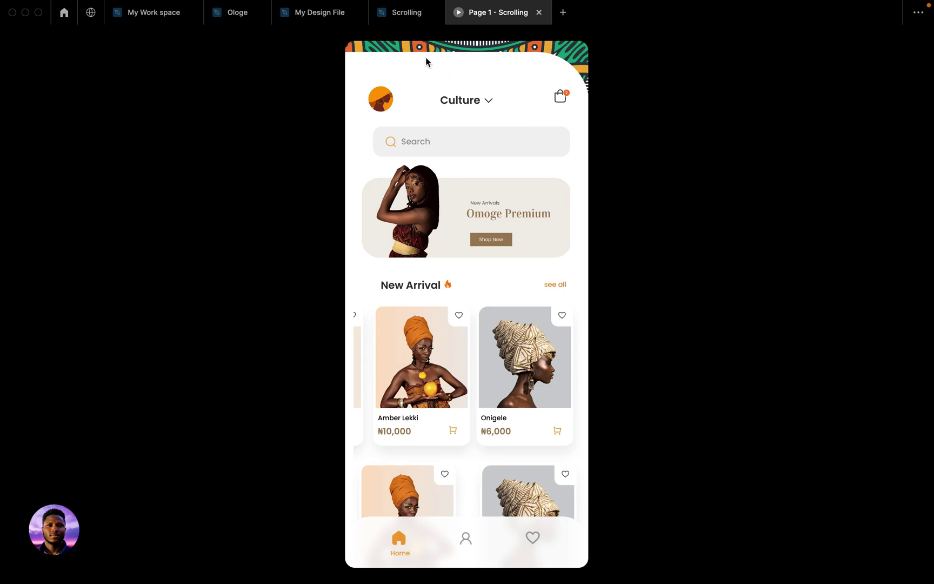
click(406, 15)
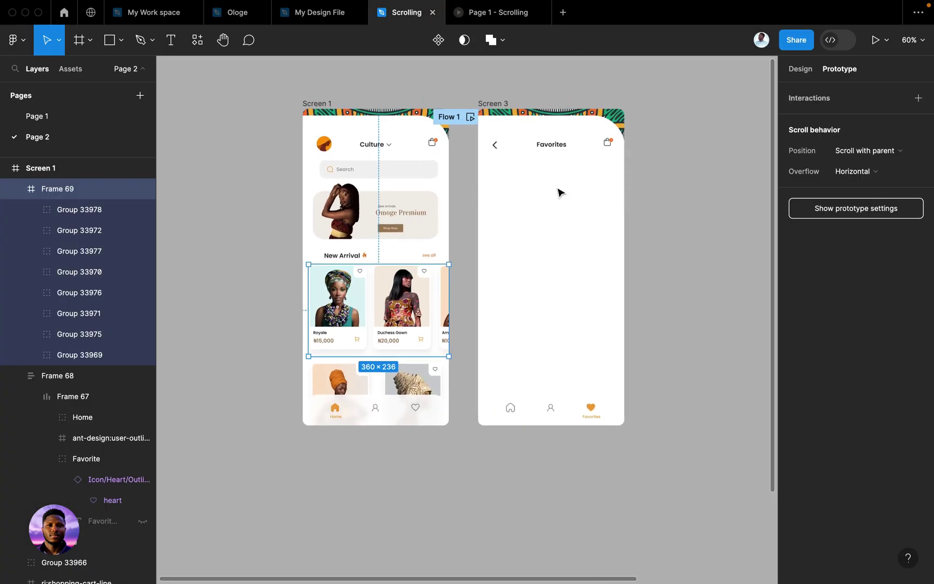
Zoom to fit and drag the 305 × 1477 image column left beside Screen 3
key(shift+1)
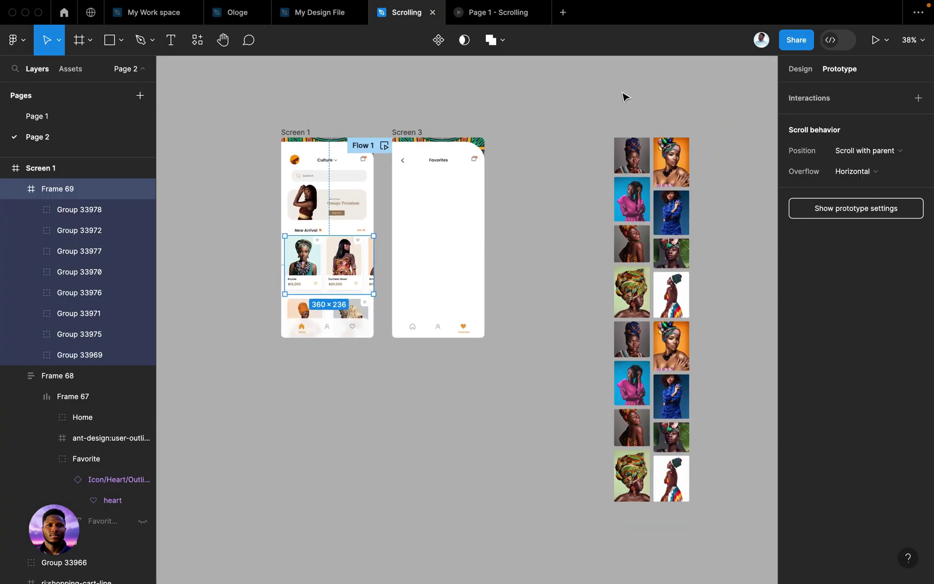
drag(550, 115, 701, 527)
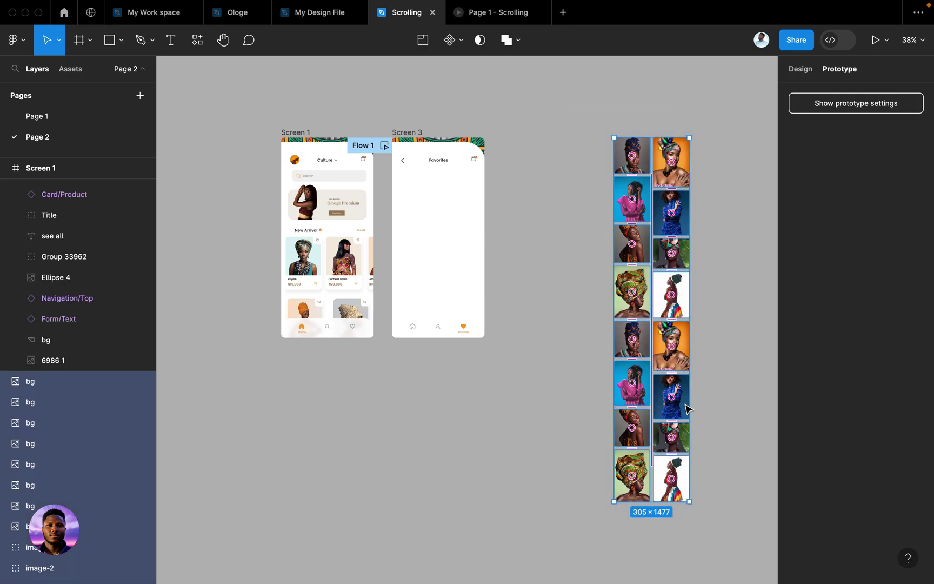
drag(674, 365, 588, 369)
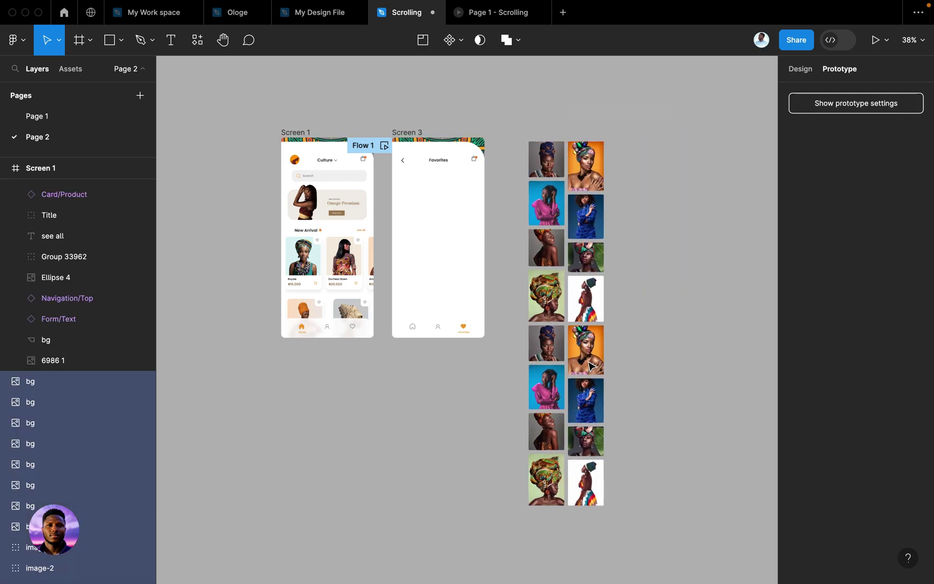
scroll(476, 310, up, 3)
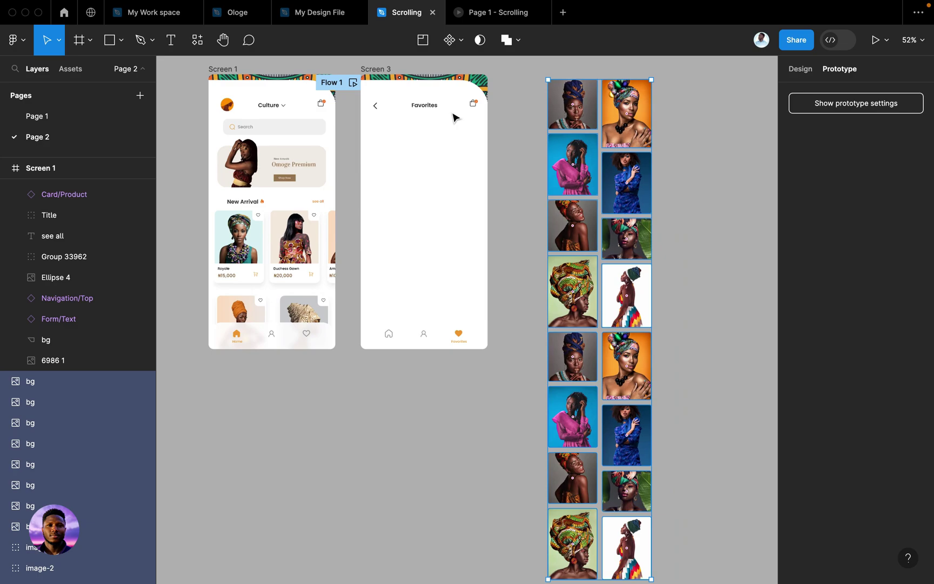
Open the Page 1 - Scrolling prototype and scroll through the Favorites screen
click(477, 17)
click(531, 538)
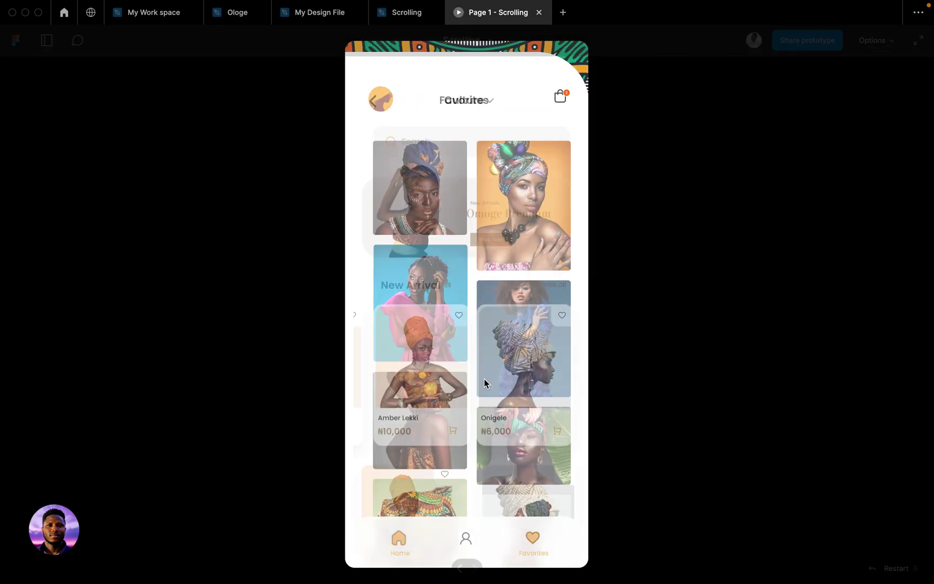
scroll(485, 361, down, 8)
scroll(483, 359, down, 4)
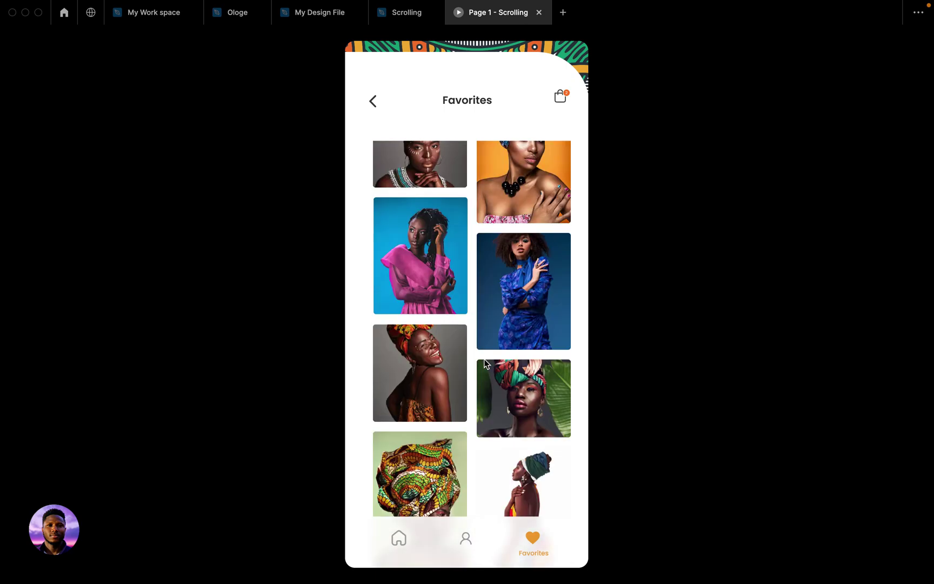
scroll(479, 350, up, 1)
Return to the Scrolling file and marquee-select all the loose Favorites images
click(324, 22)
click(406, 12)
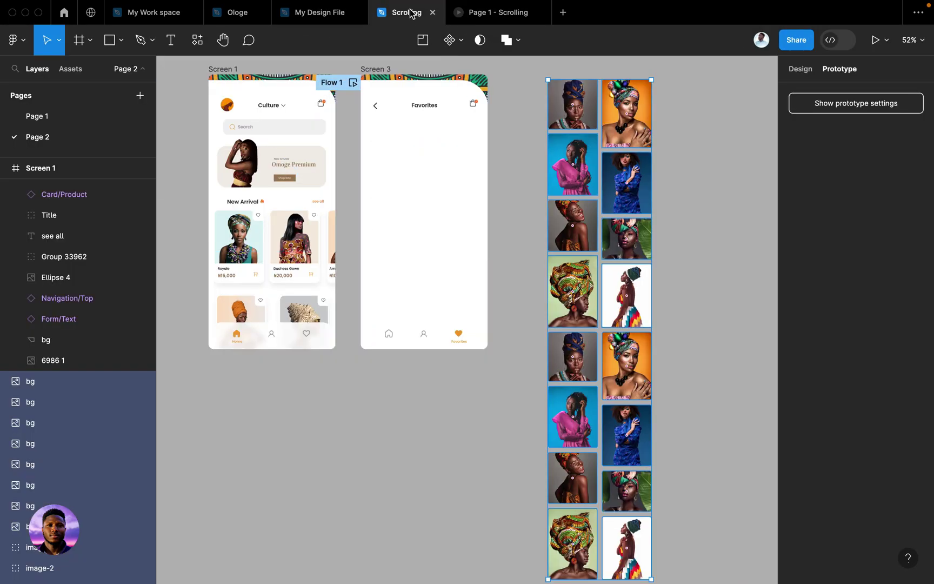
scroll(525, 153, left, 2)
scroll(526, 156, left, 1)
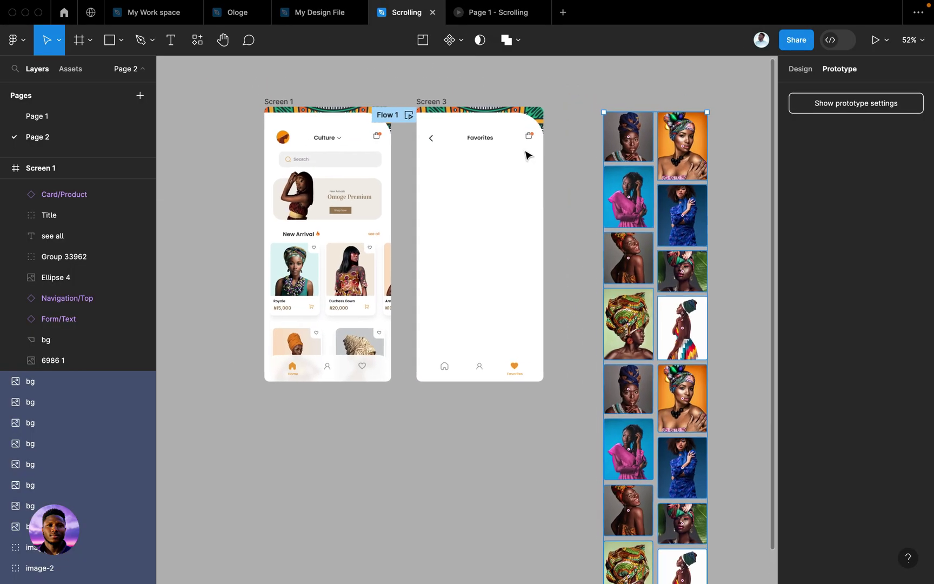
scroll(528, 156, down, 3)
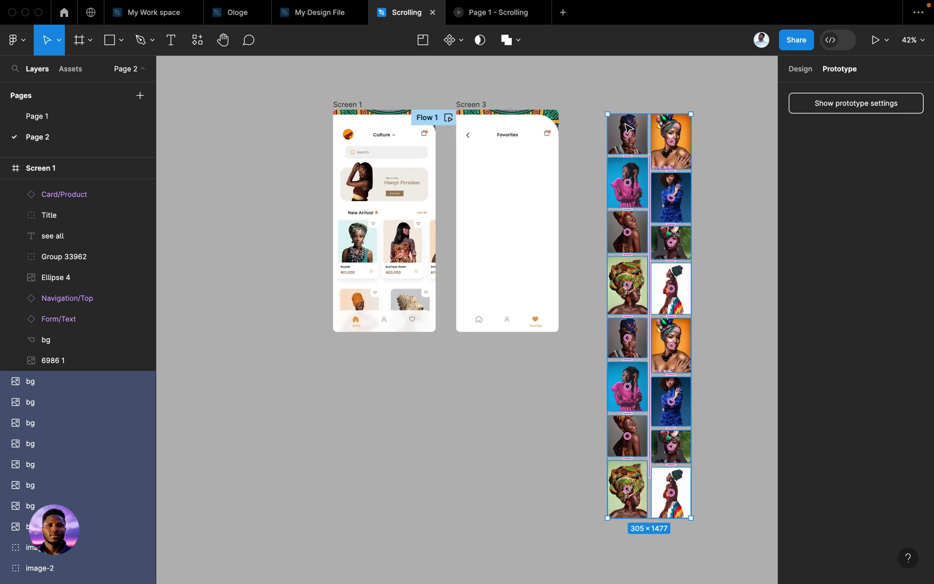
click(560, 97)
drag(549, 91, 675, 534)
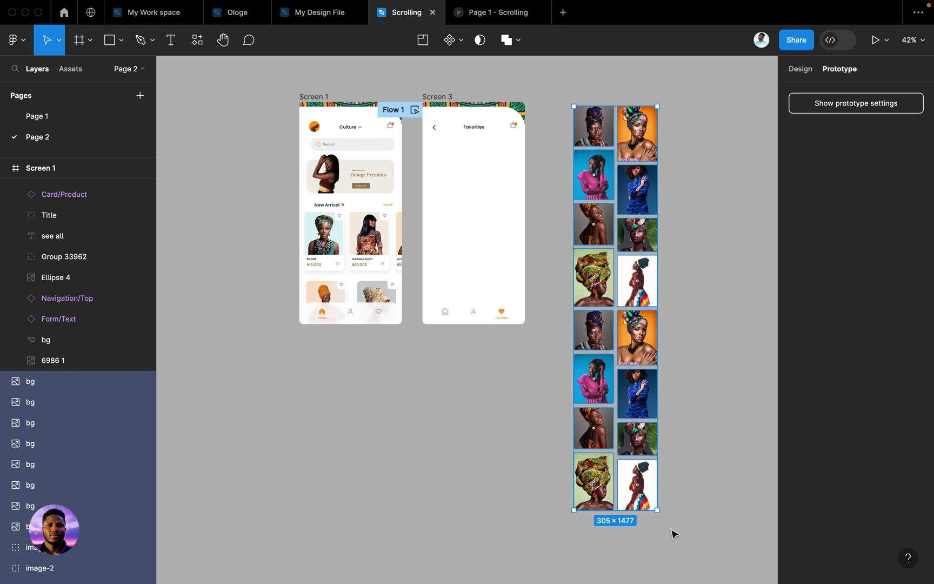
mouse_move(636, 373)
Wrap the selected images in new Frame 70 and shift it slightly lower
right_click(631, 280)
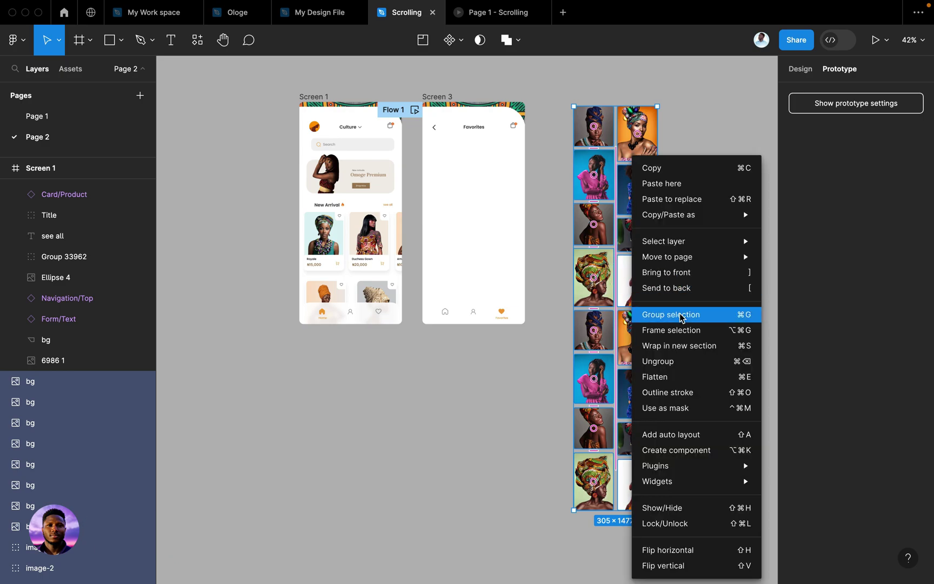
click(673, 333)
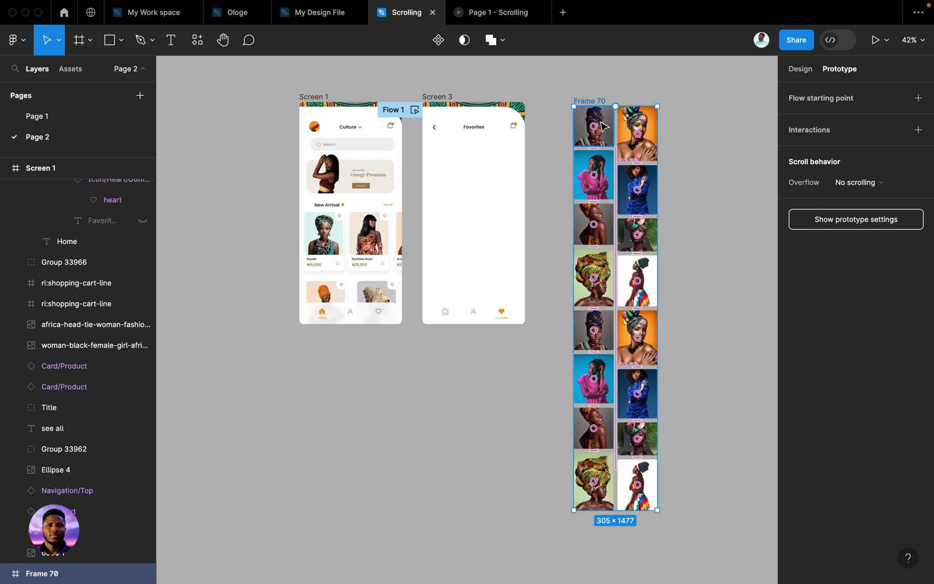
drag(606, 132, 612, 160)
Enable Clip content on Frame 70 and shorten it to about 641 tall
click(799, 68)
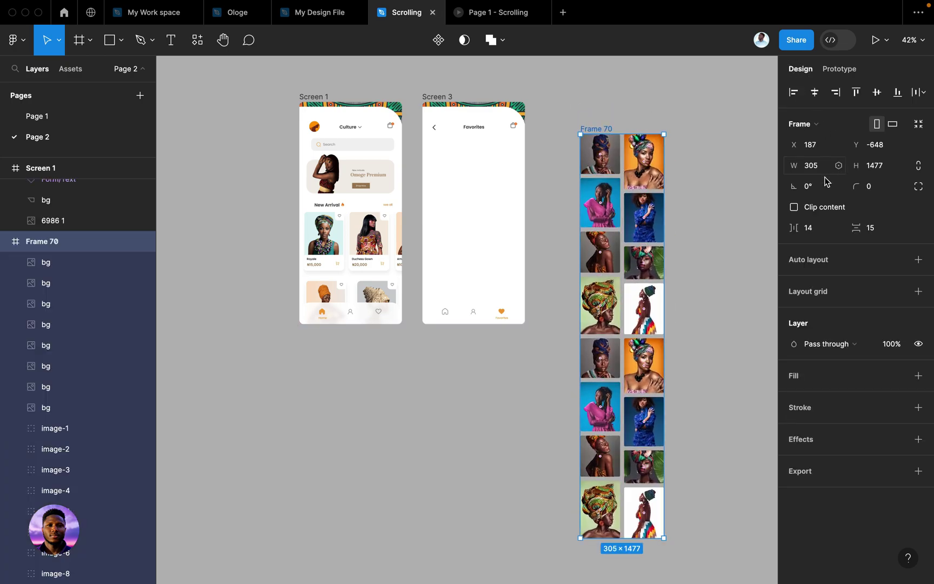
click(793, 208)
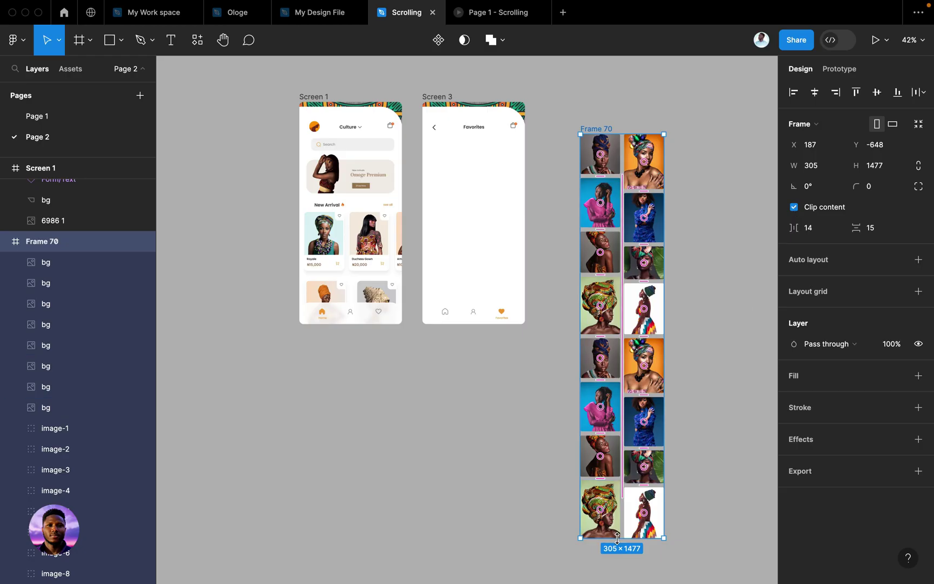
drag(599, 538, 604, 348)
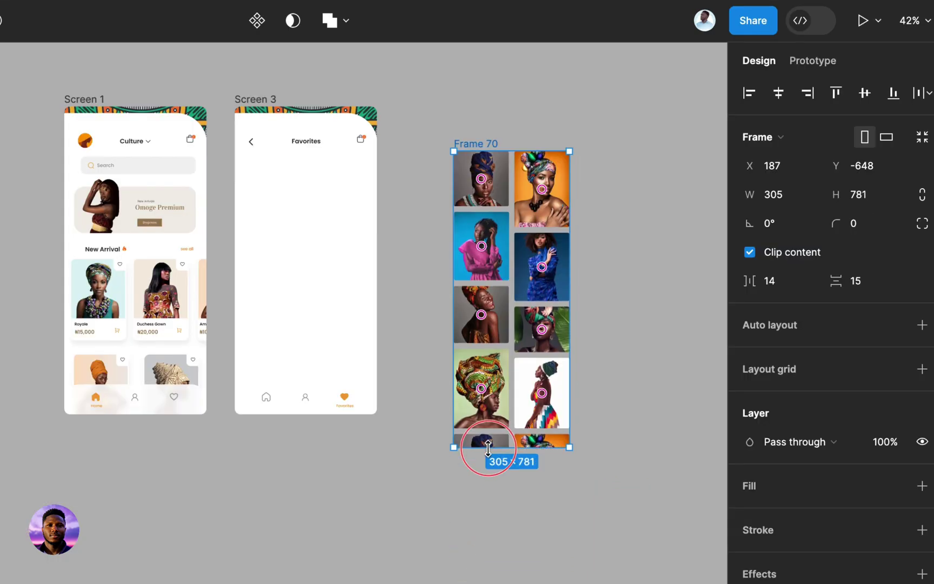
drag(488, 447, 487, 393)
drag(500, 275, 291, 276)
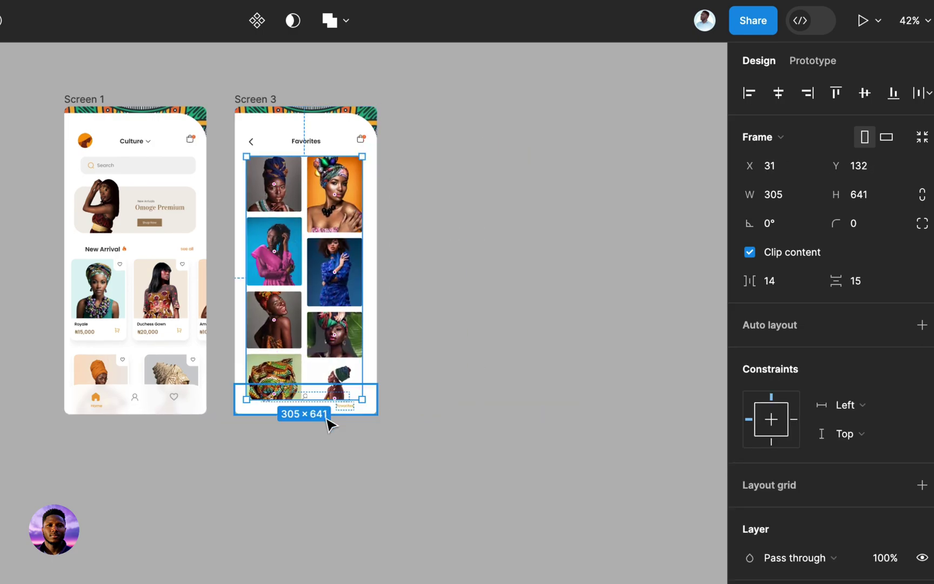
Extend Frame 70 to 305 × 680 at X 31, Y 132 in the Favorites screen
click(333, 417)
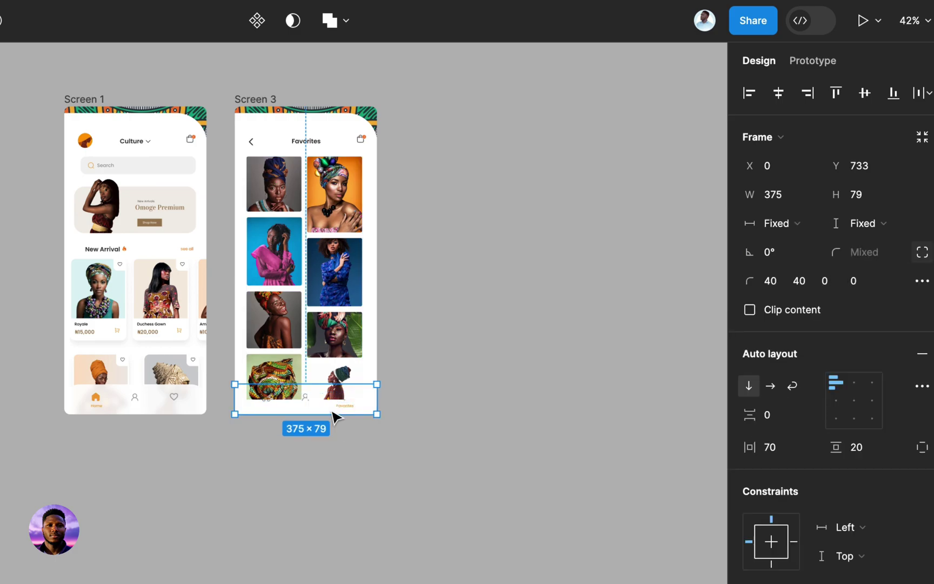
click(362, 350)
drag(308, 399, 309, 415)
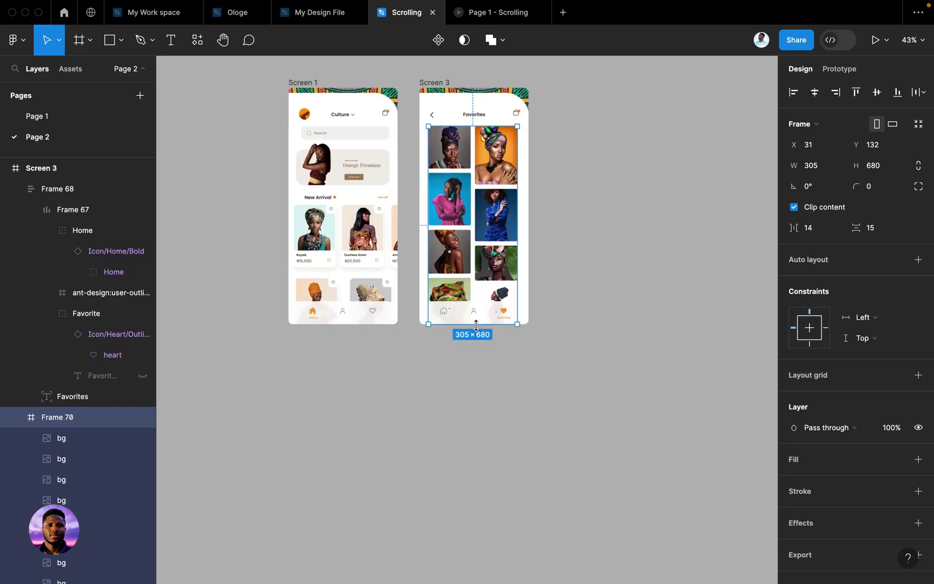
scroll(483, 133, up, 5)
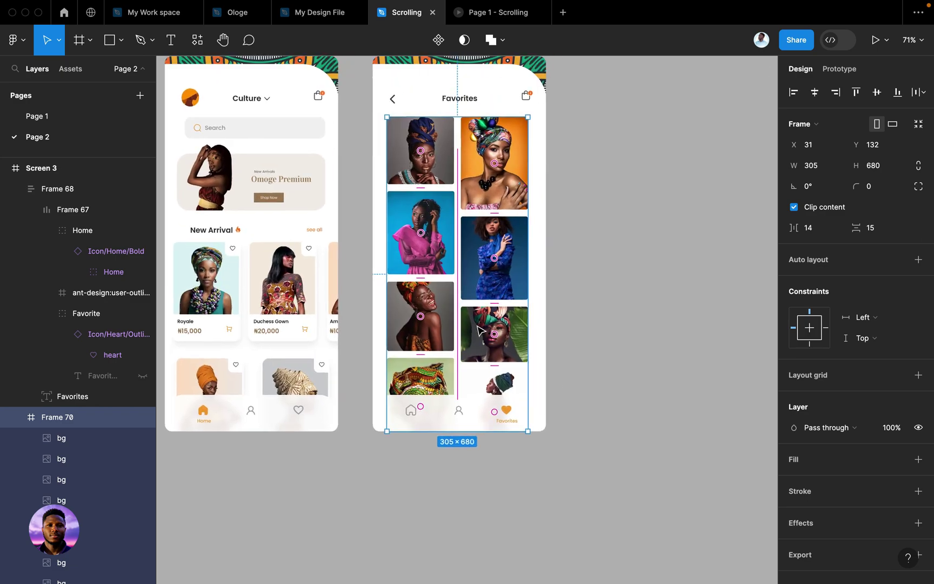
right_click(467, 157)
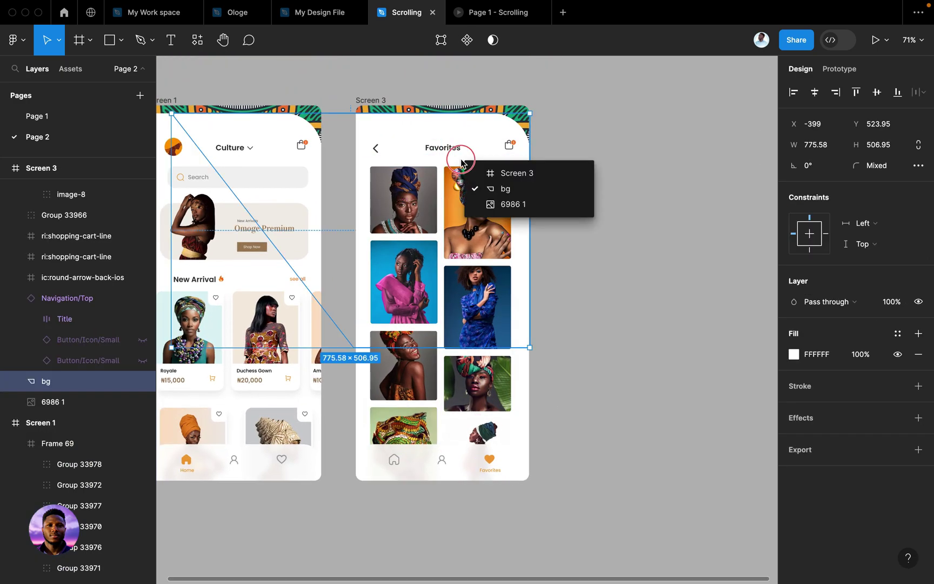
key(Escape)
click(442, 181)
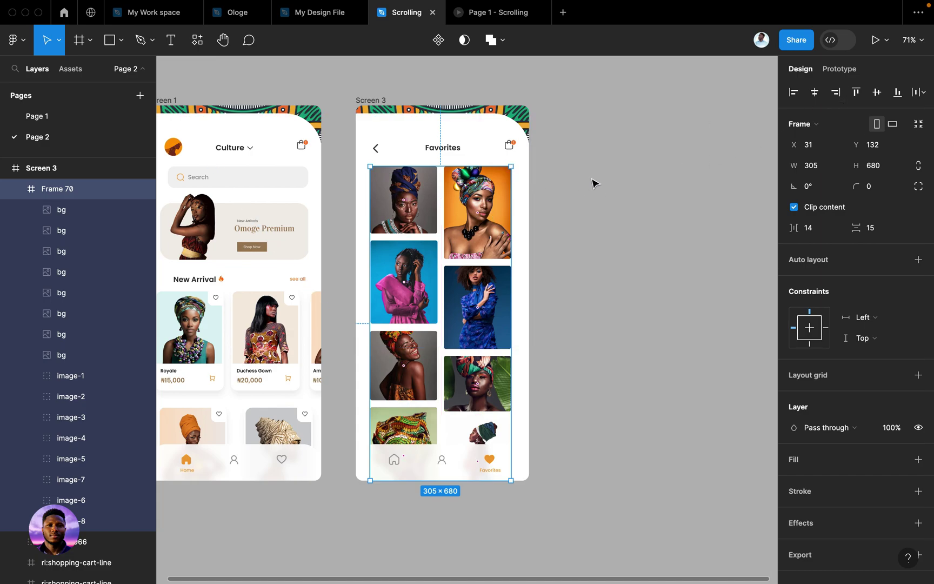
Set Frame 70's prototype scroll overflow to Vertical
click(832, 74)
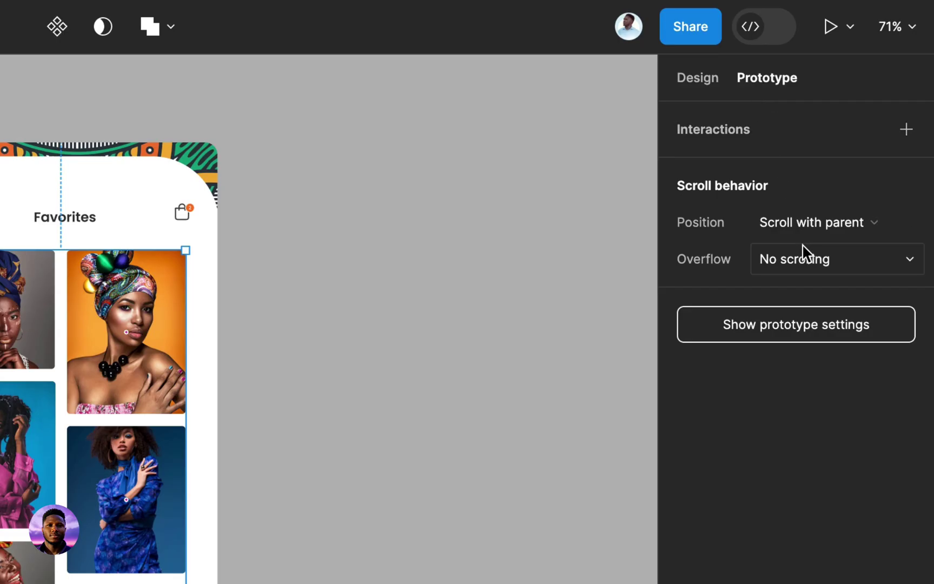
click(805, 259)
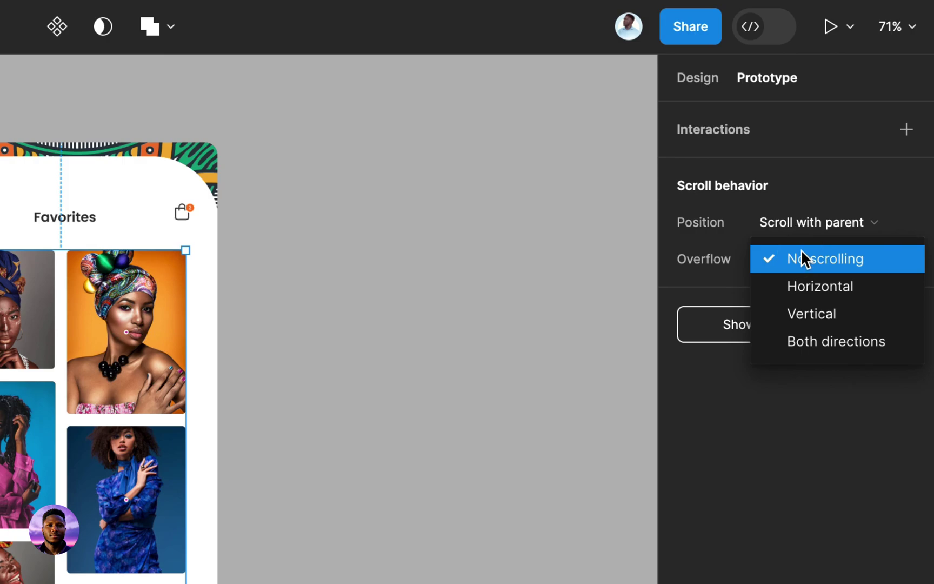
click(808, 313)
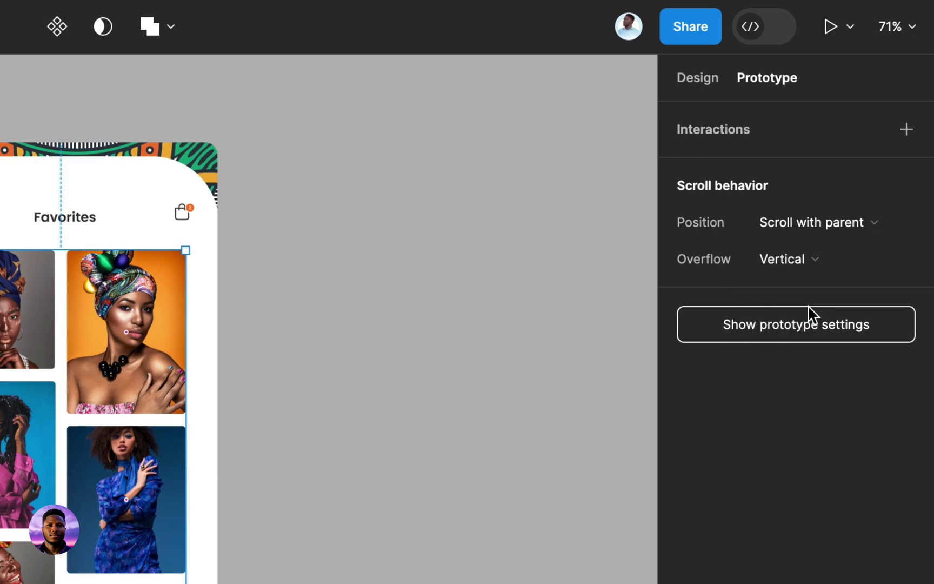
click(804, 260)
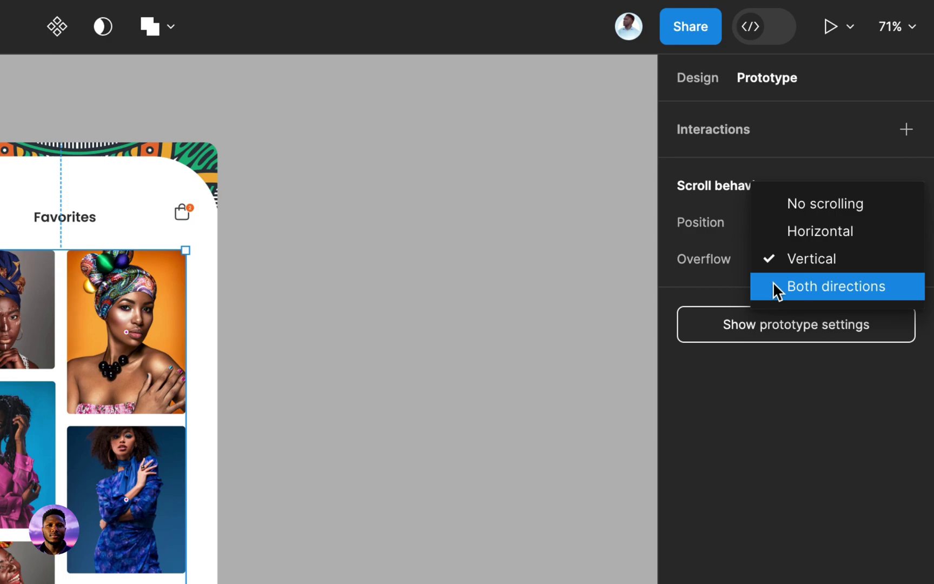
click(788, 262)
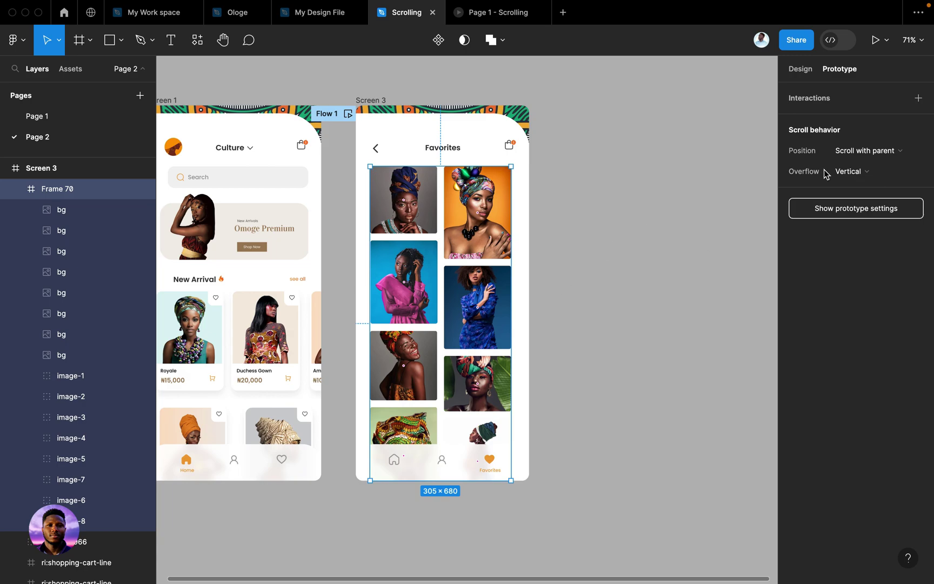
click(490, 11)
scroll(506, 382, down, 15)
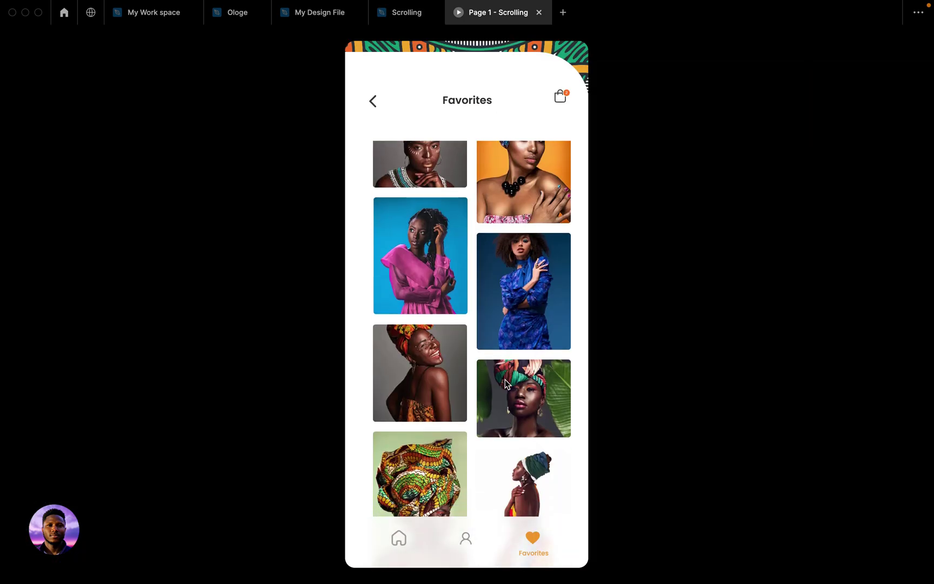
scroll(507, 383, down, 15)
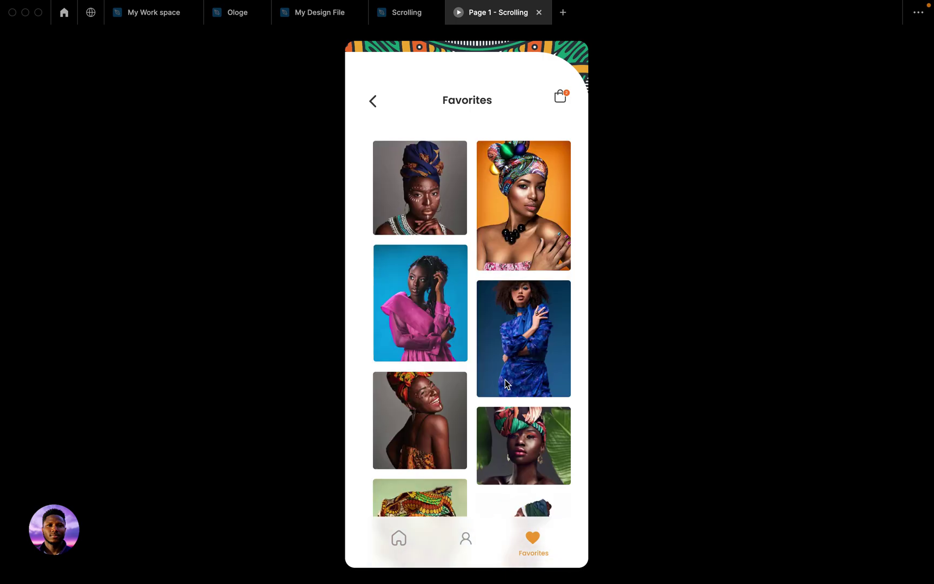
scroll(506, 383, down, 15)
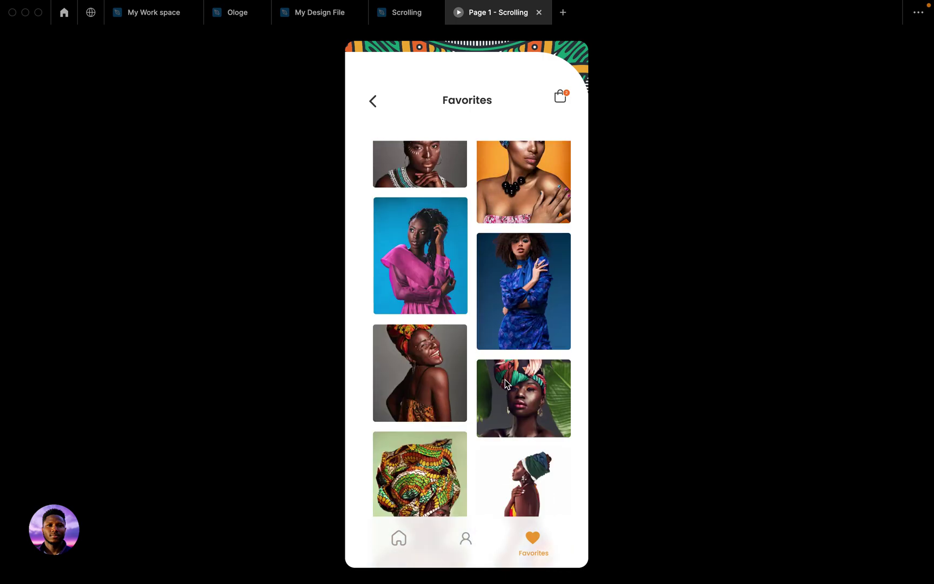
scroll(505, 379, down, 10)
scroll(505, 379, down, 15)
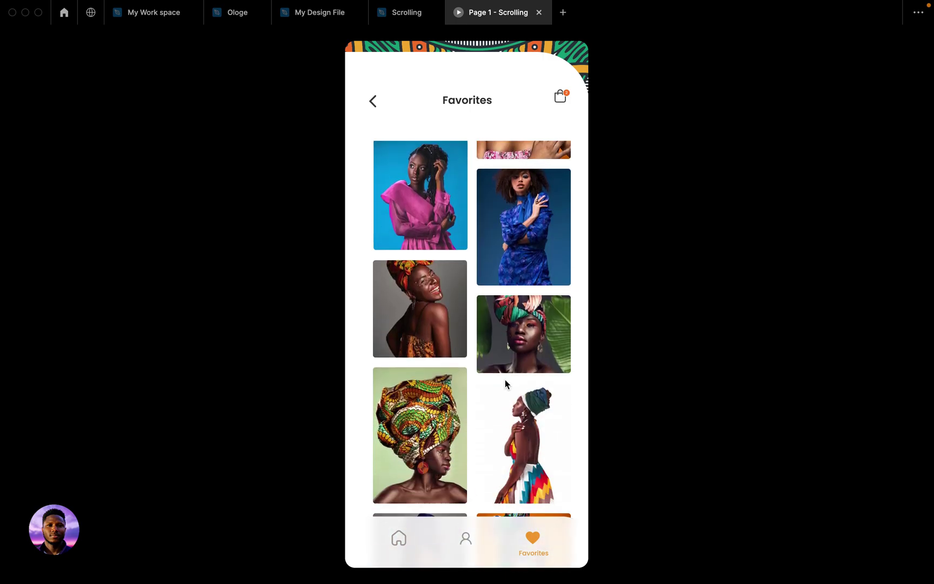
scroll(506, 383, down, 1)
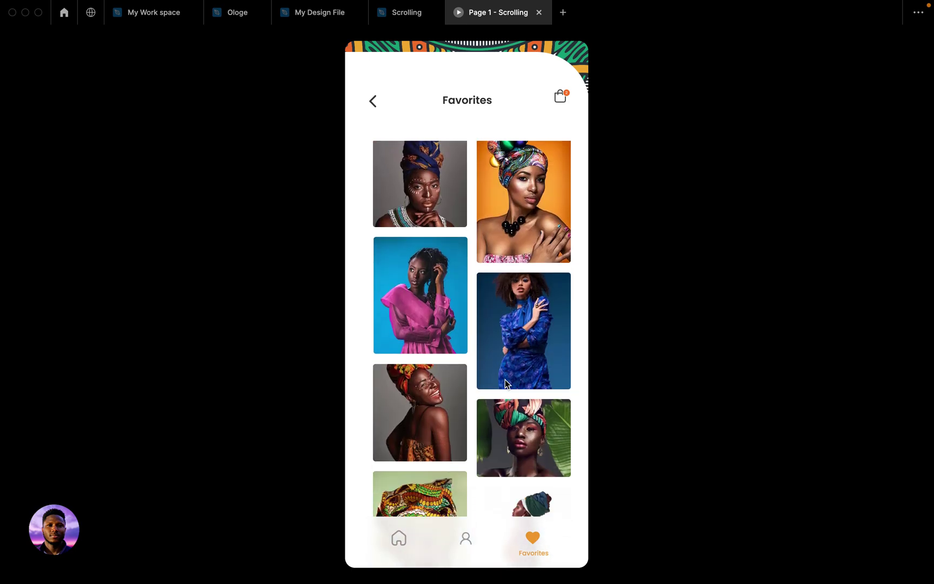
scroll(505, 383, down, 5)
scroll(505, 383, up, 4)
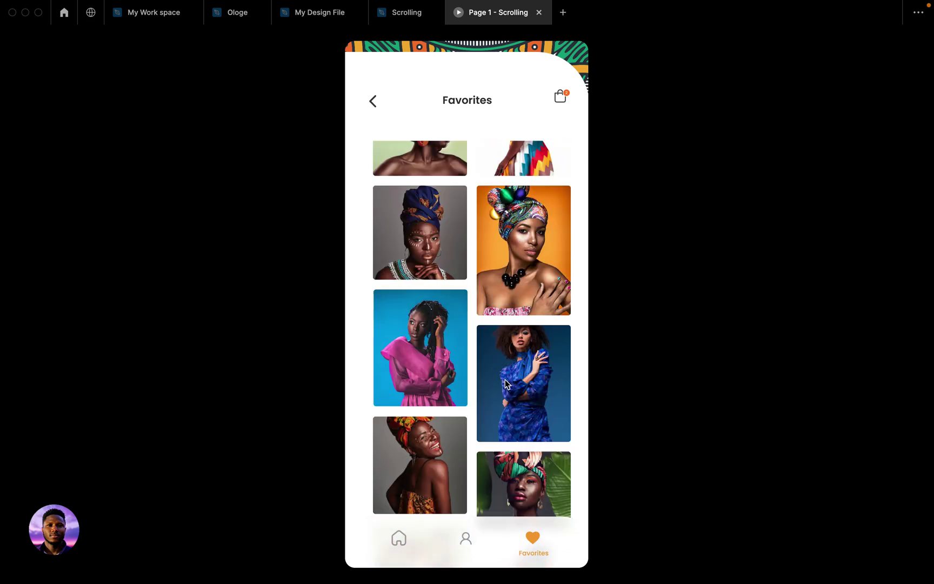
scroll(506, 384, down, 10)
scroll(506, 384, up, 8)
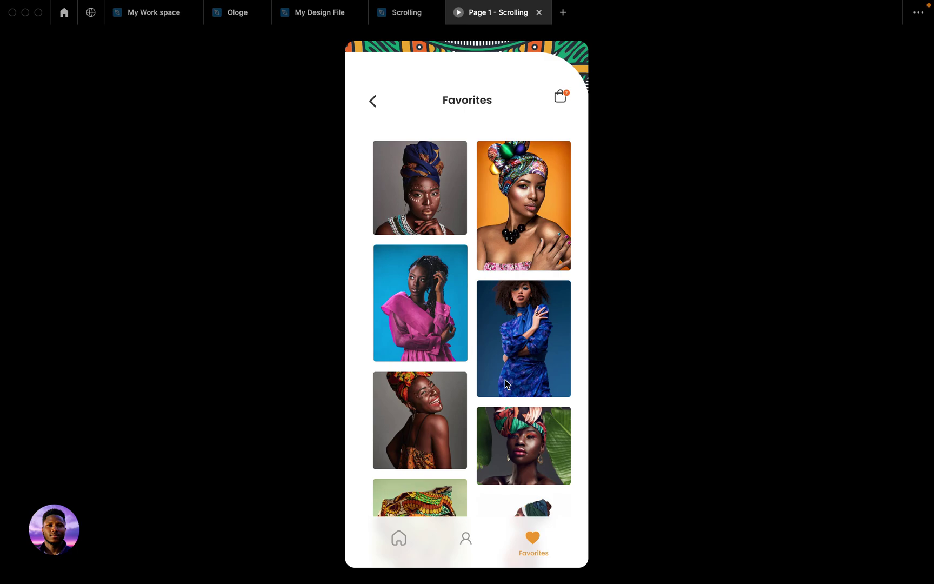
scroll(505, 380, down, 20)
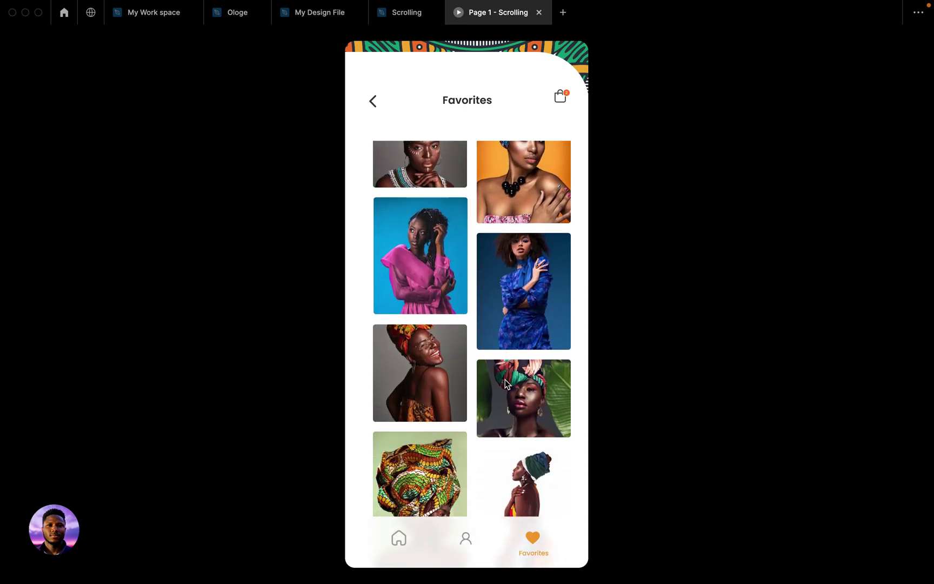
click(392, 12)
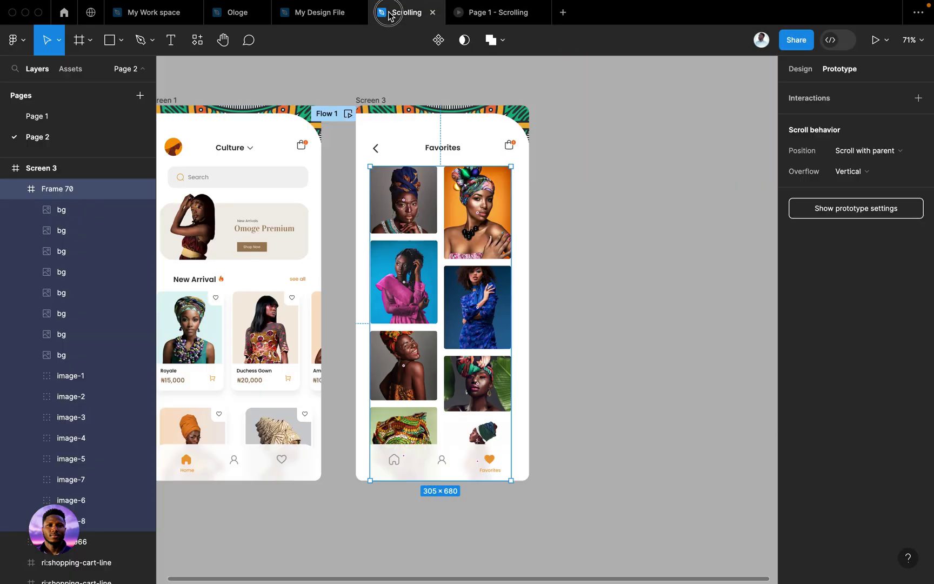
scroll(438, 212, left, 5)
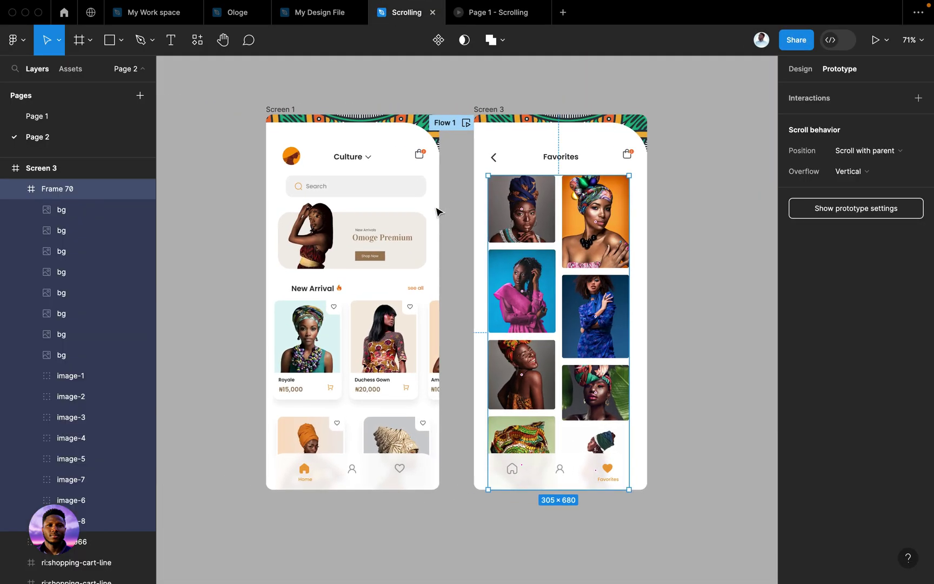
scroll(438, 212, up, 1)
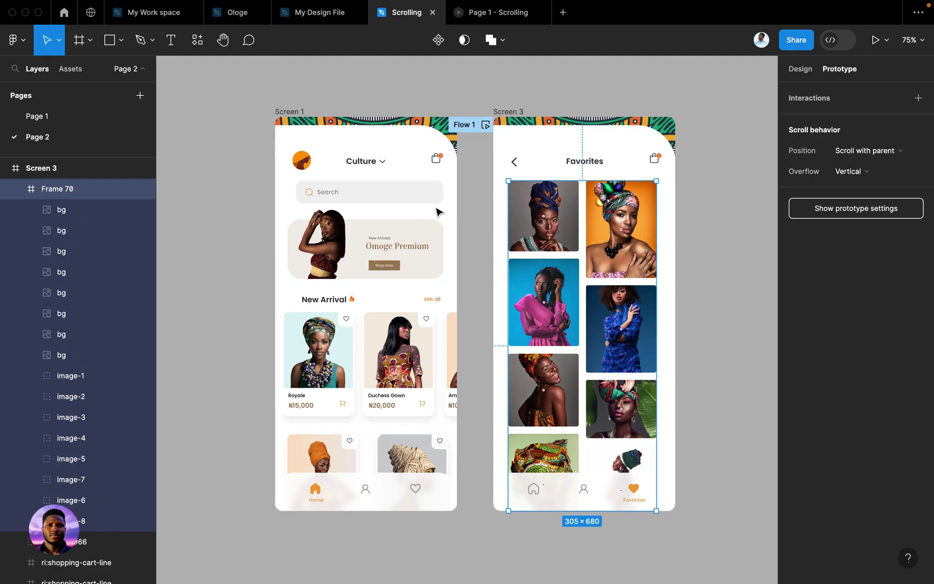